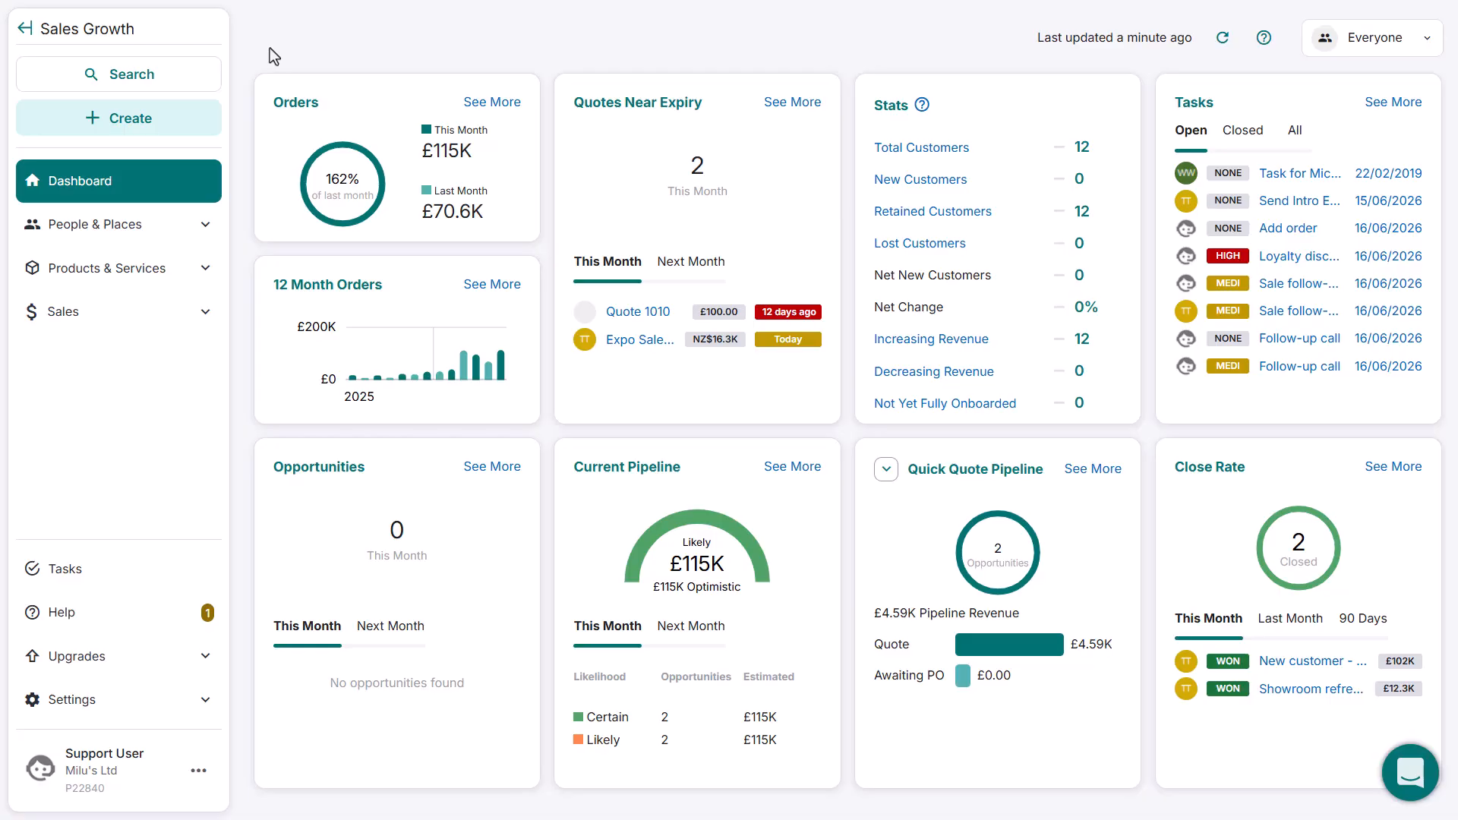
Look at the detailed Orders report, then preview the dashboard filtered to one salesperson before returning it to Everyone
left_click(508, 101)
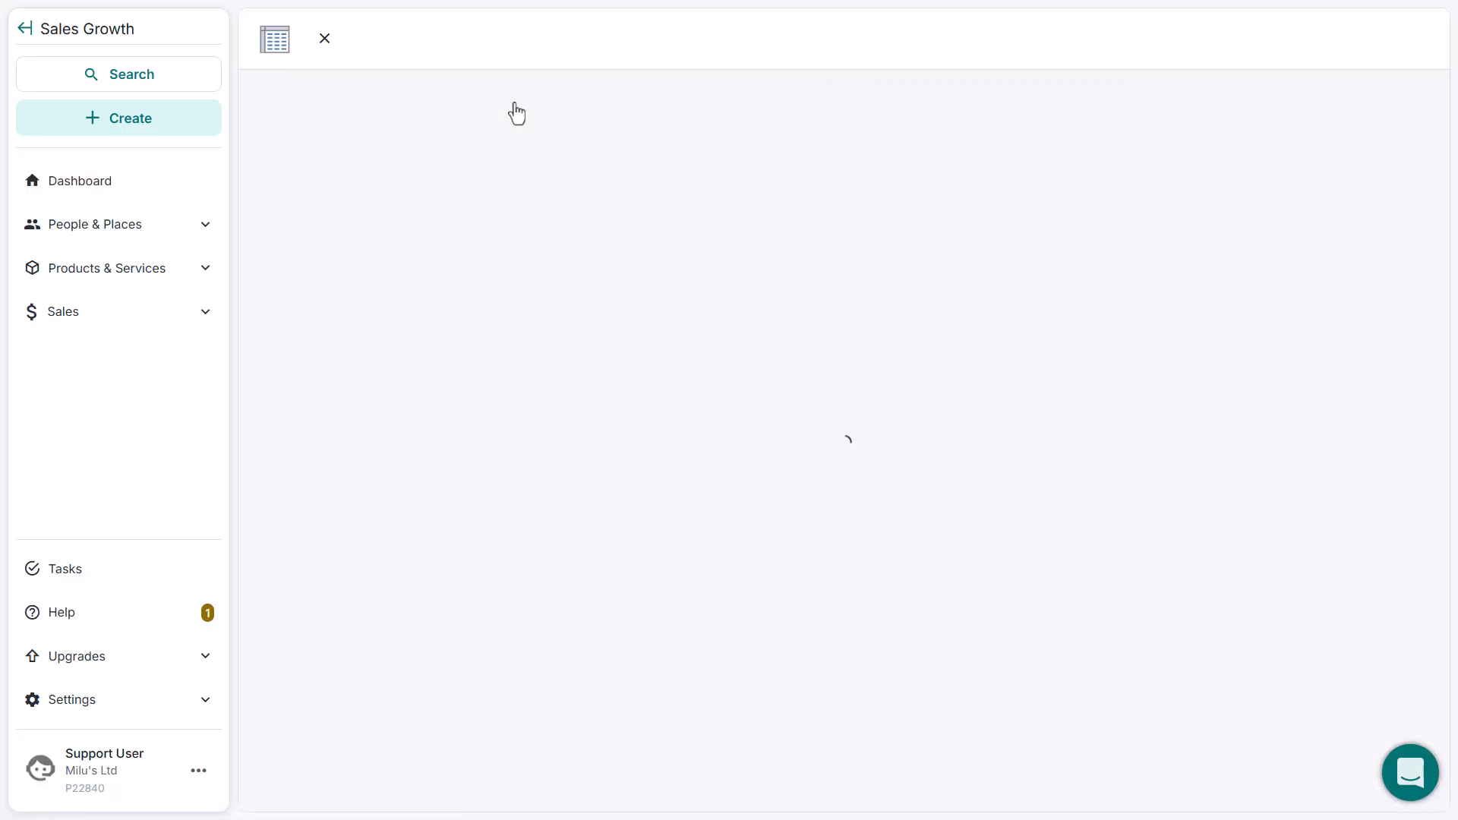
left_click(141, 193)
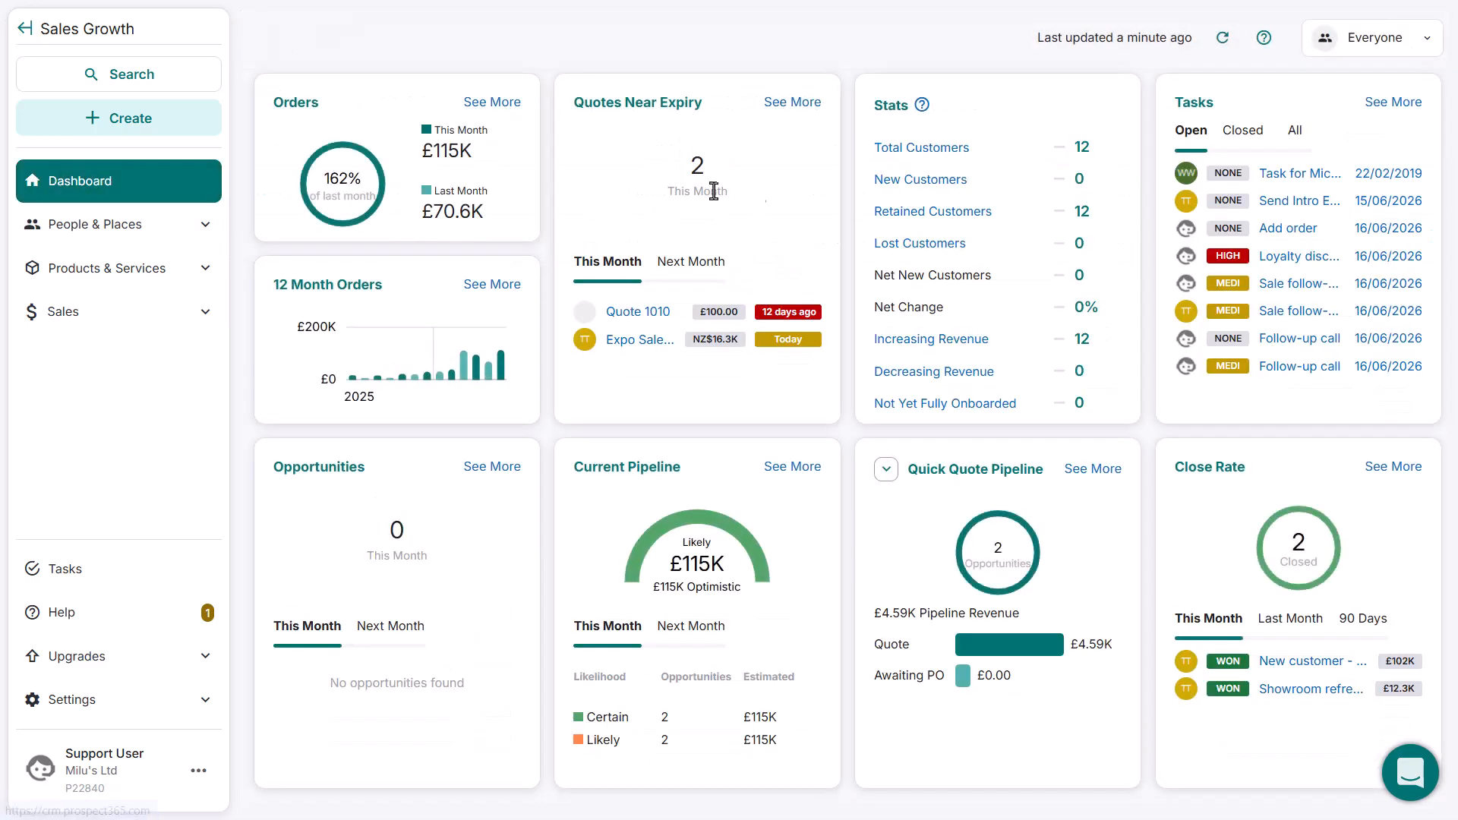
left_click(1422, 48)
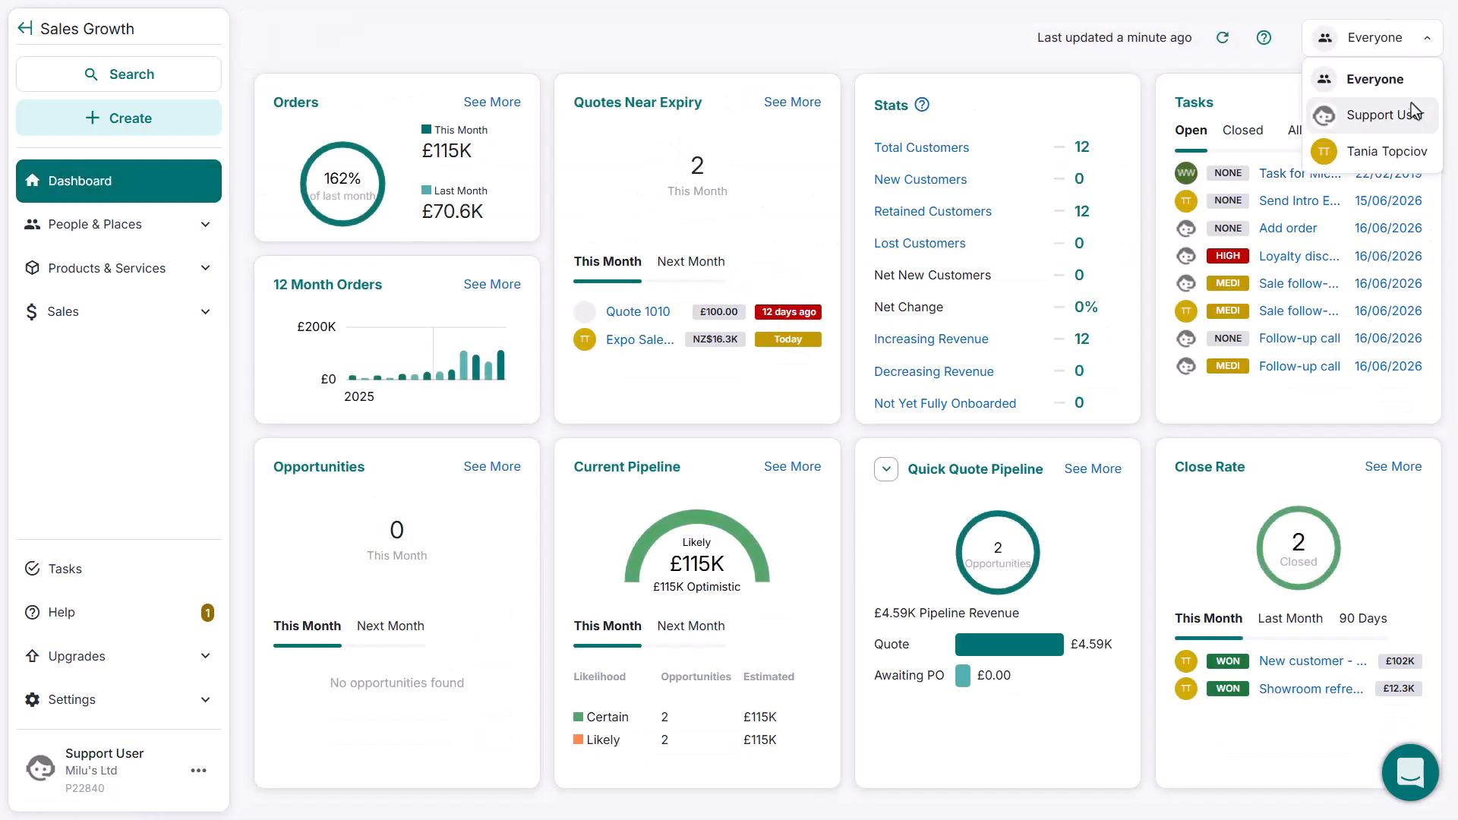
left_click(1399, 151)
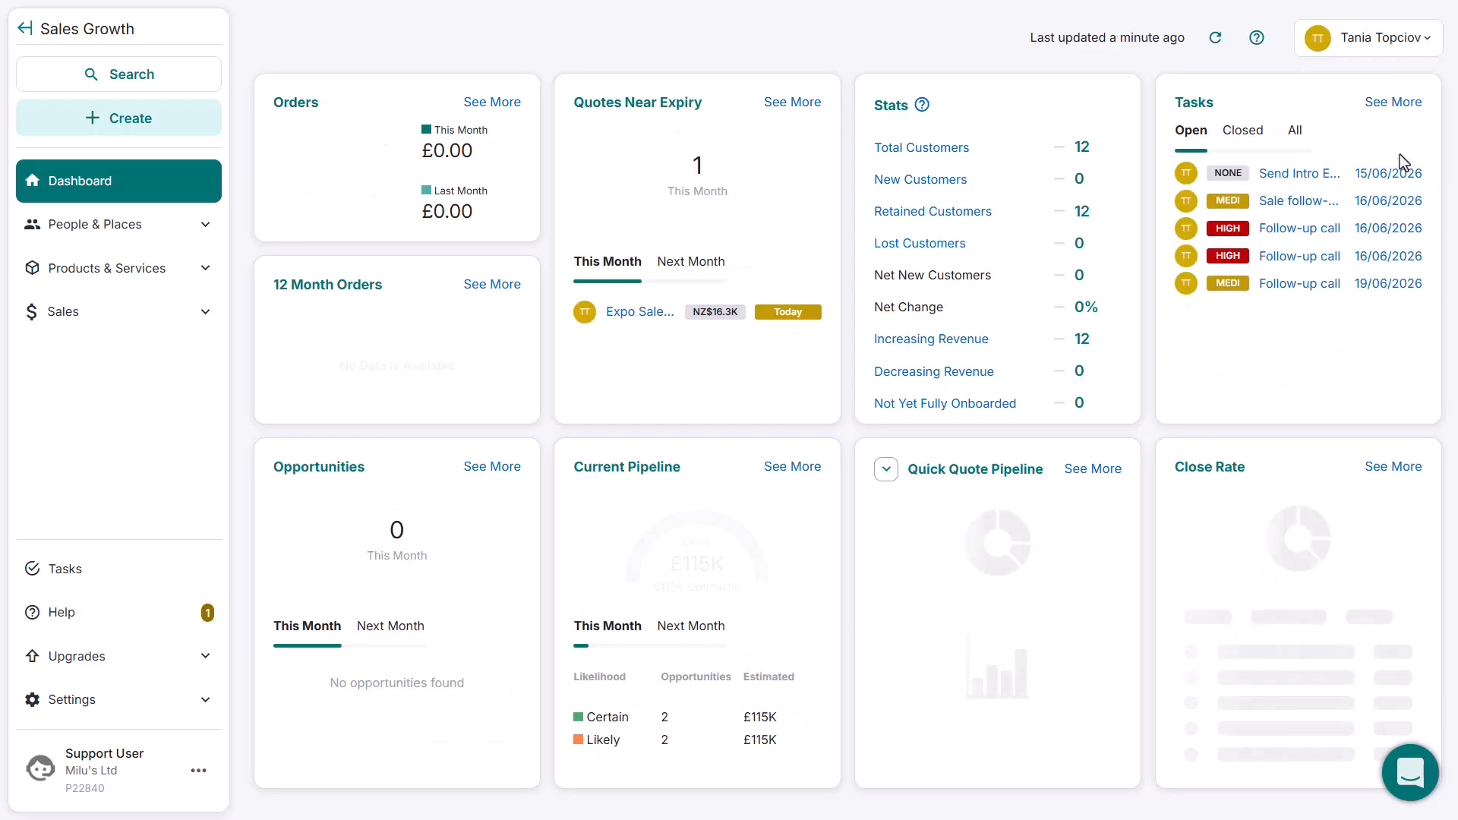
left_click(1385, 47)
left_click(1391, 88)
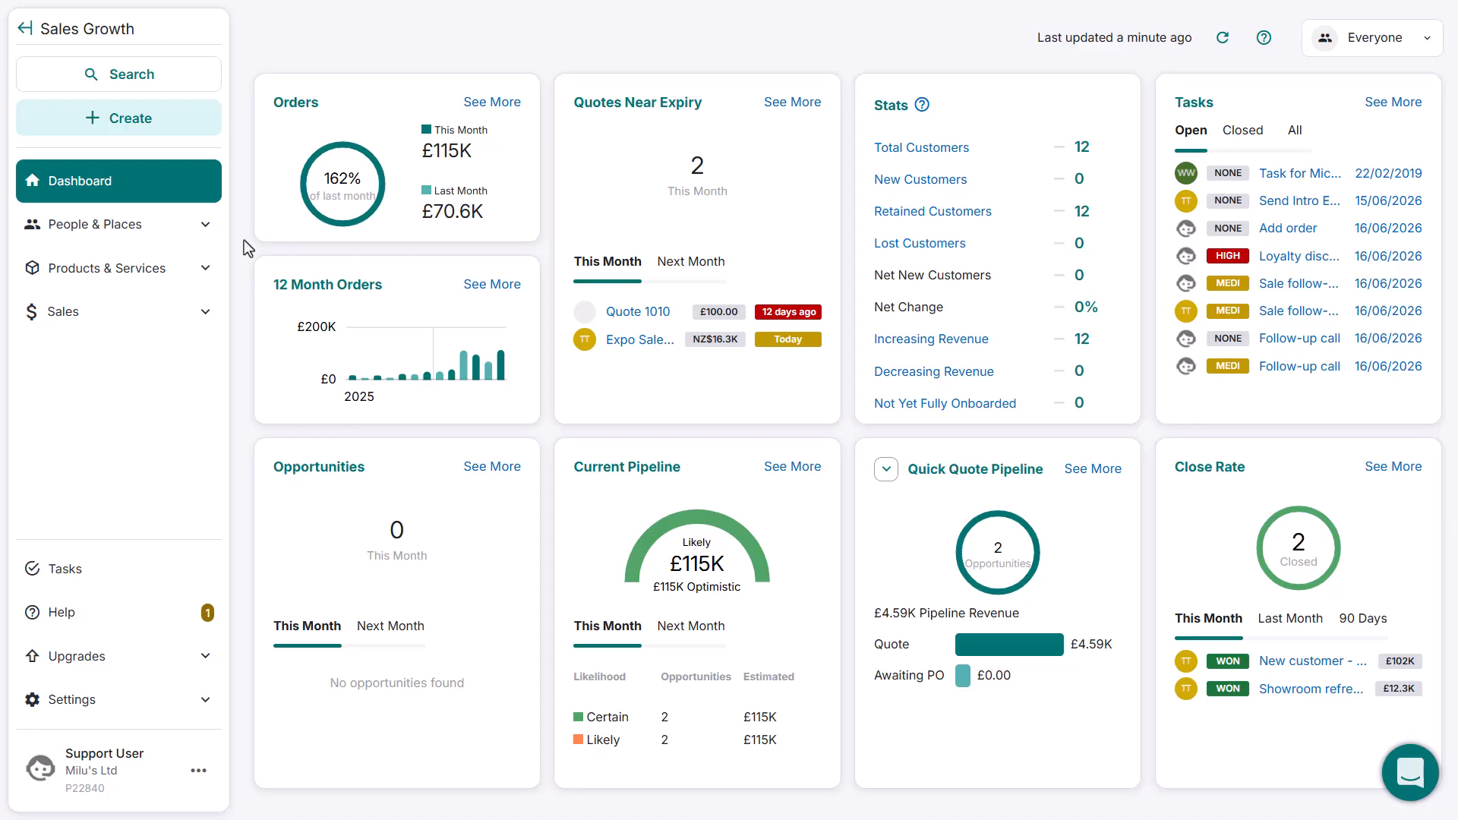
View the Contacts list in the People & Places area
left_click(203, 225)
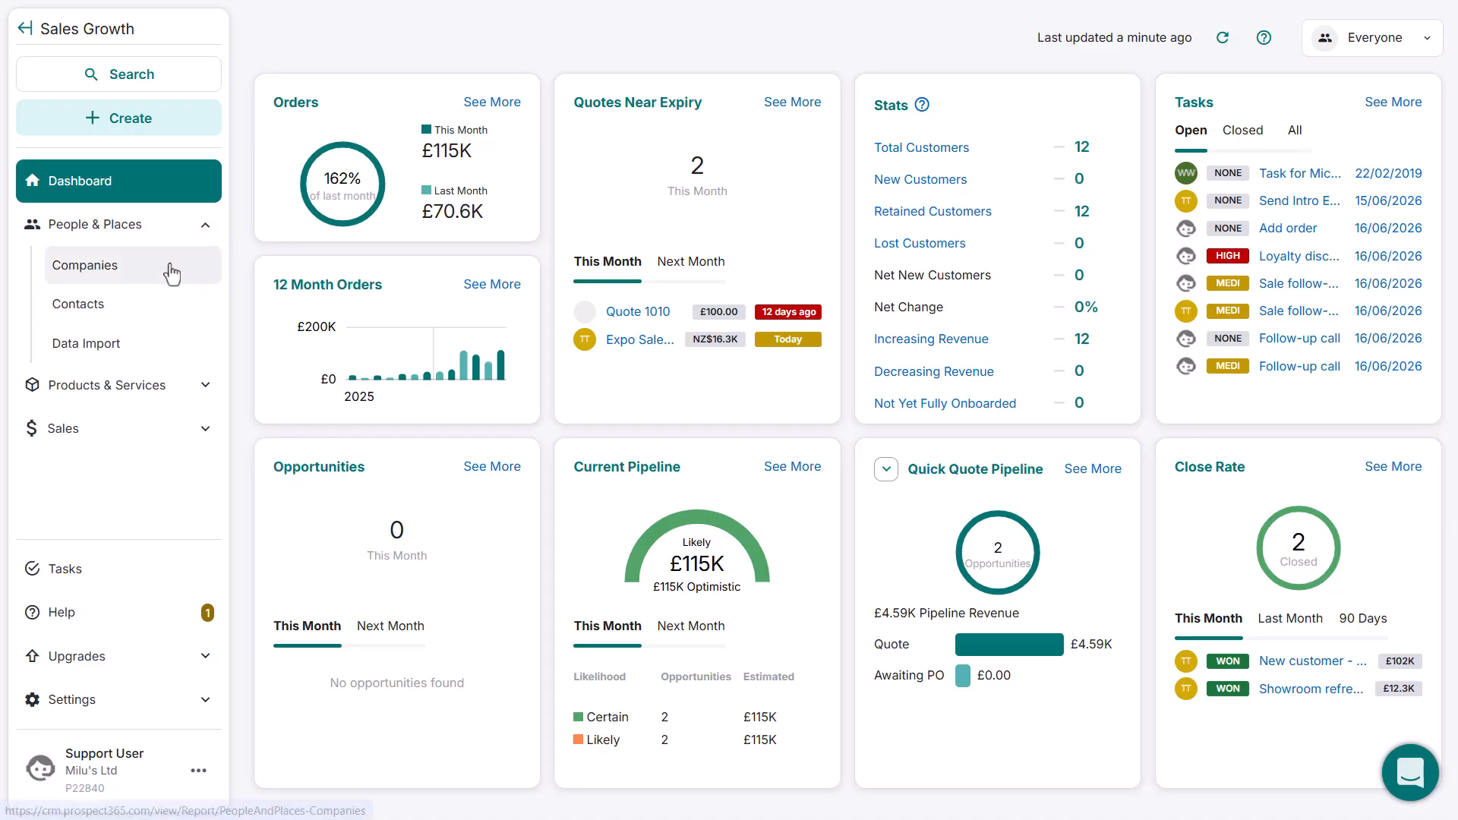
left_click(168, 315)
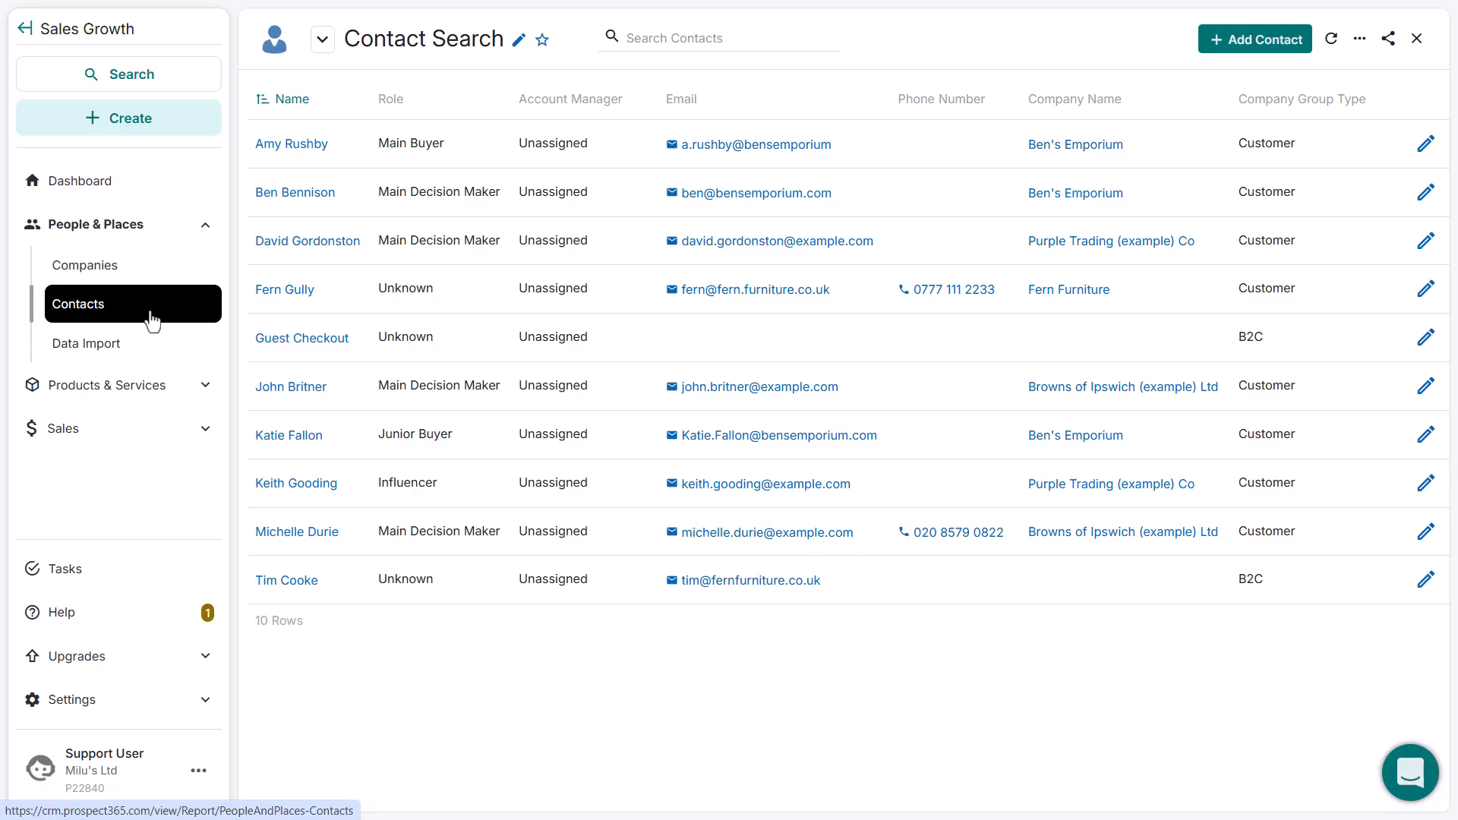
left_click(165, 226)
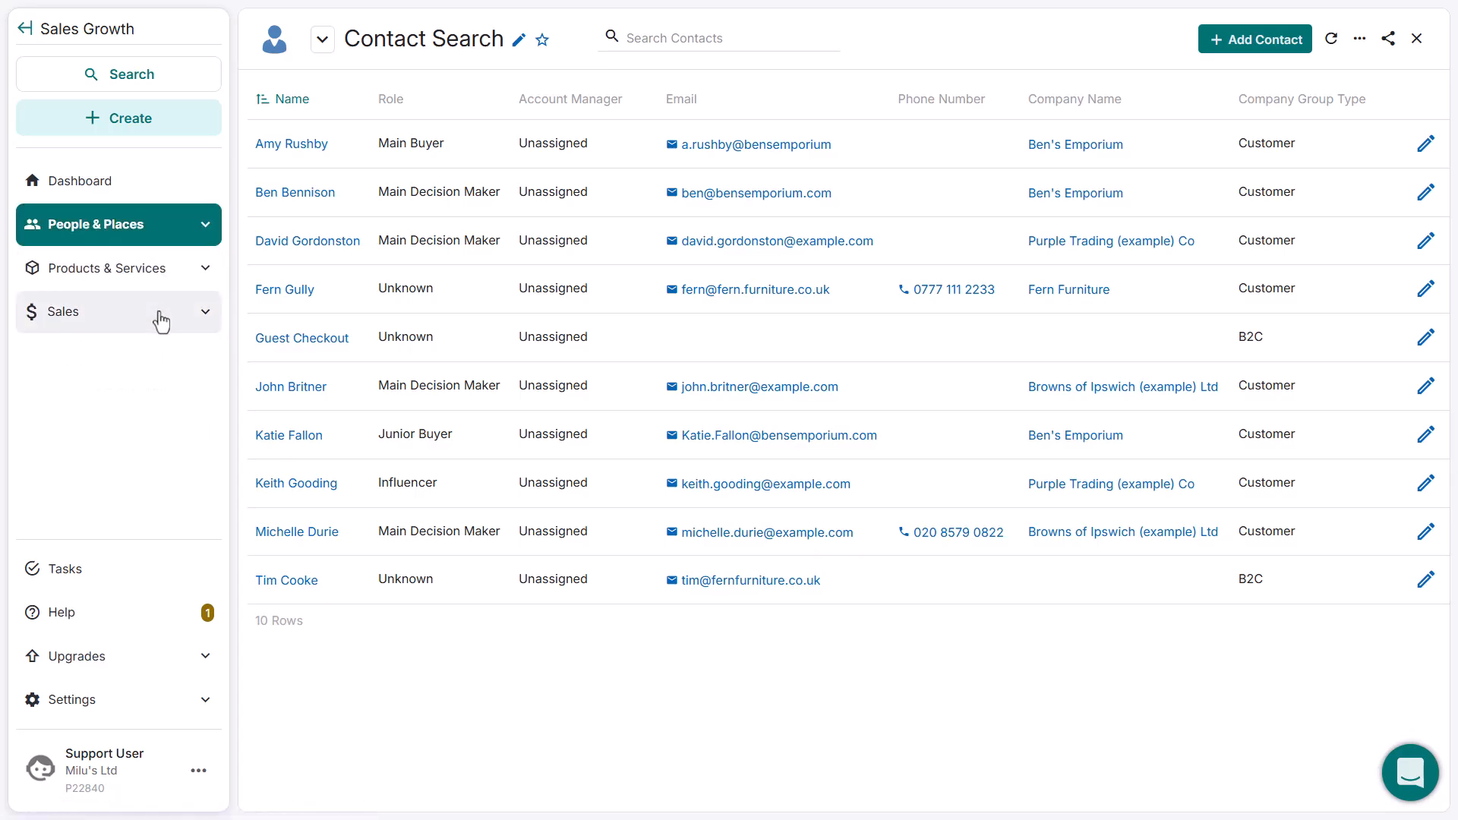
Open the opportunity Expo Sale #5 from the sales opportunities list and set its Guttometer to 50%
left_click(160, 327)
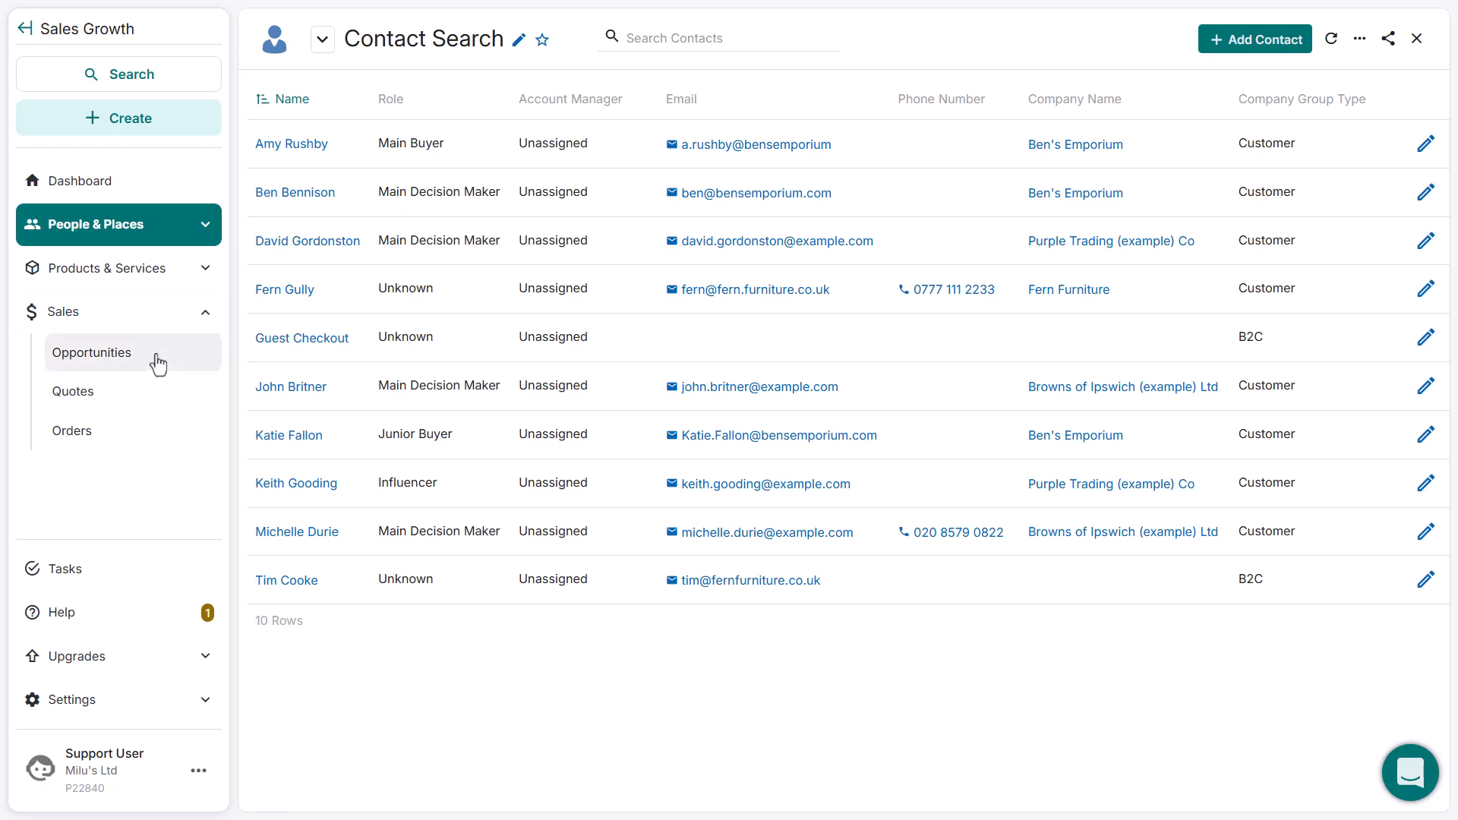
left_click(158, 365)
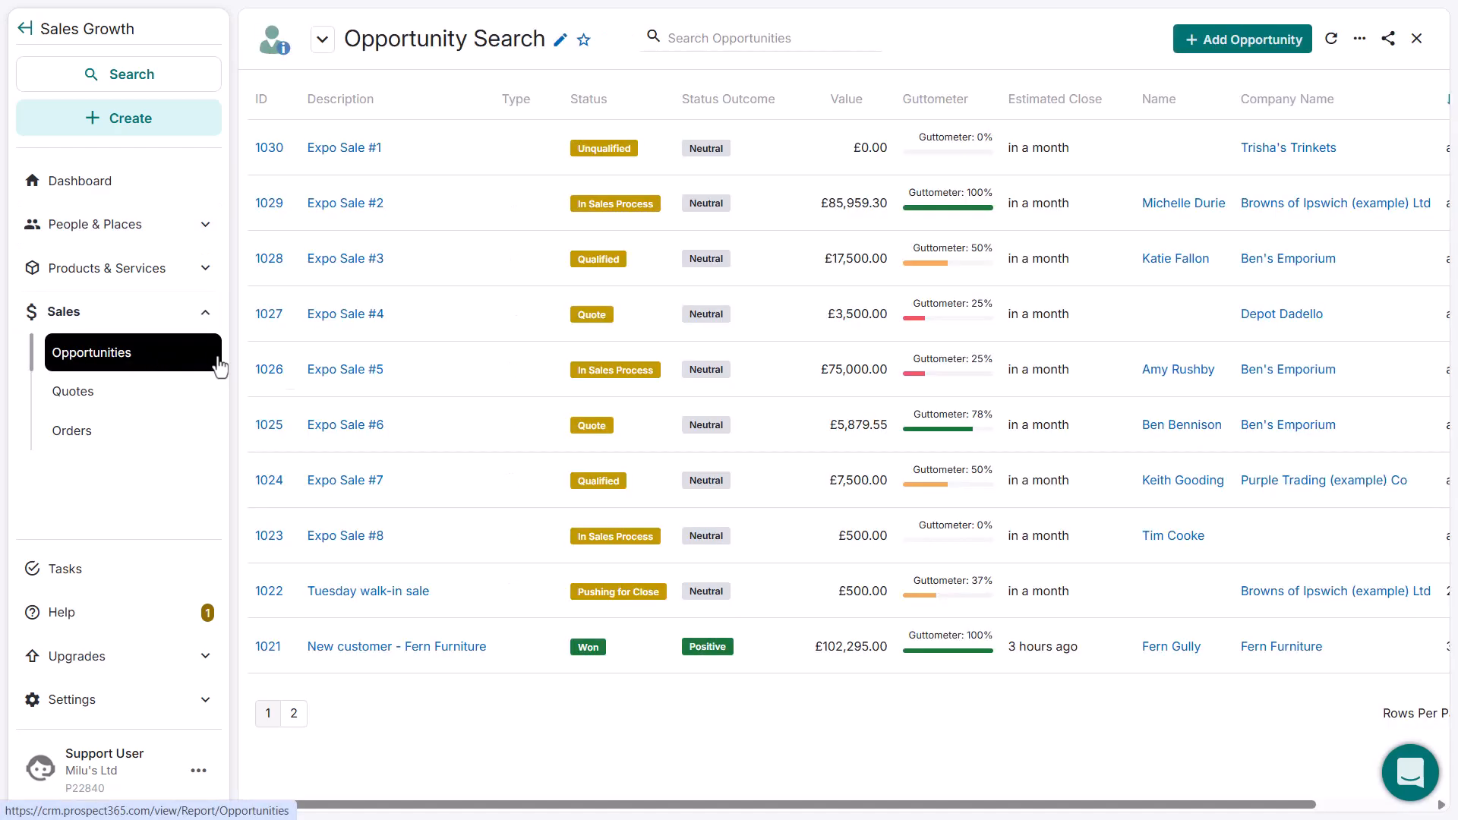
left_click(355, 370)
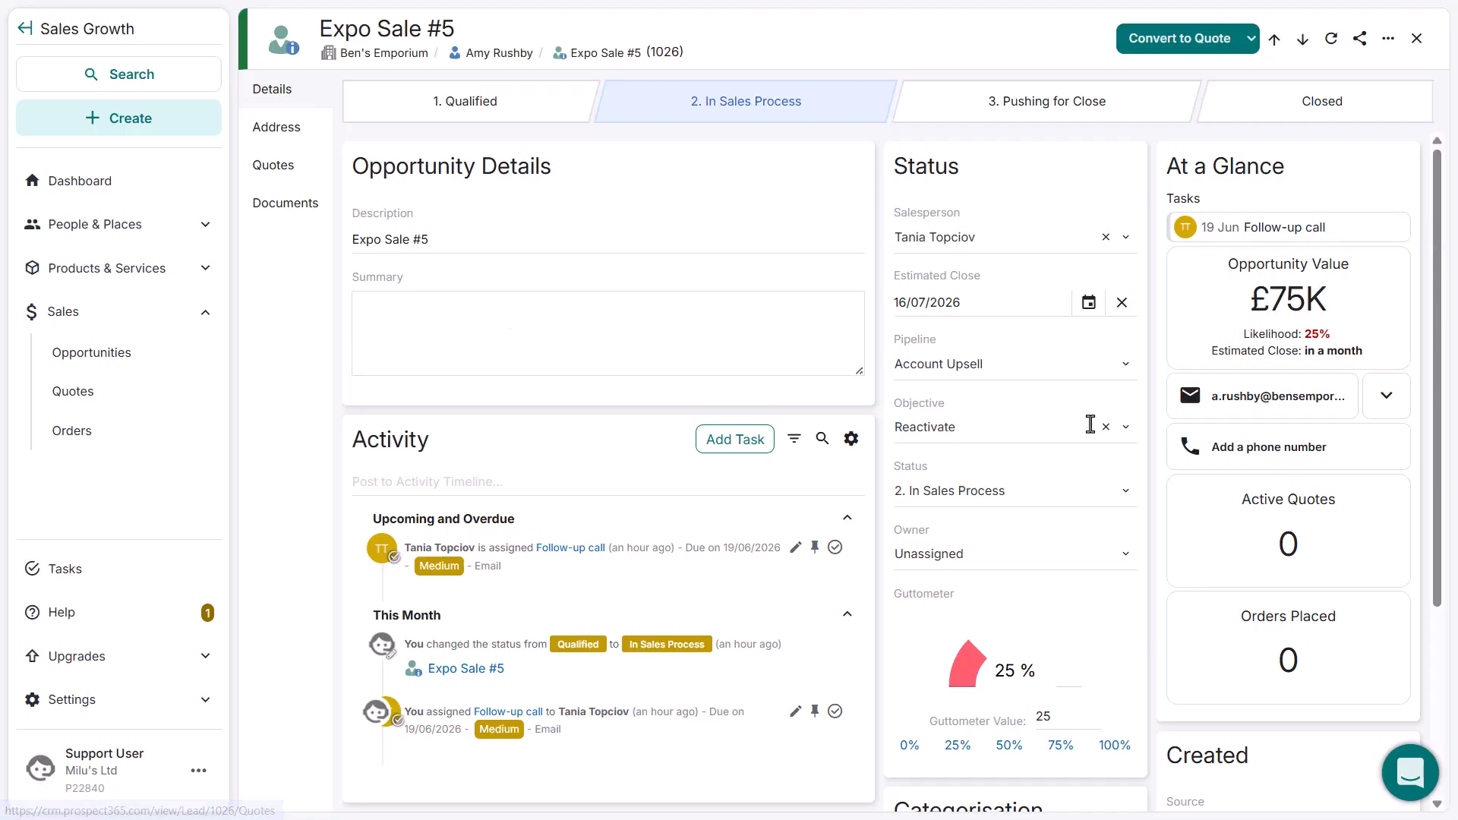
left_click(1006, 751)
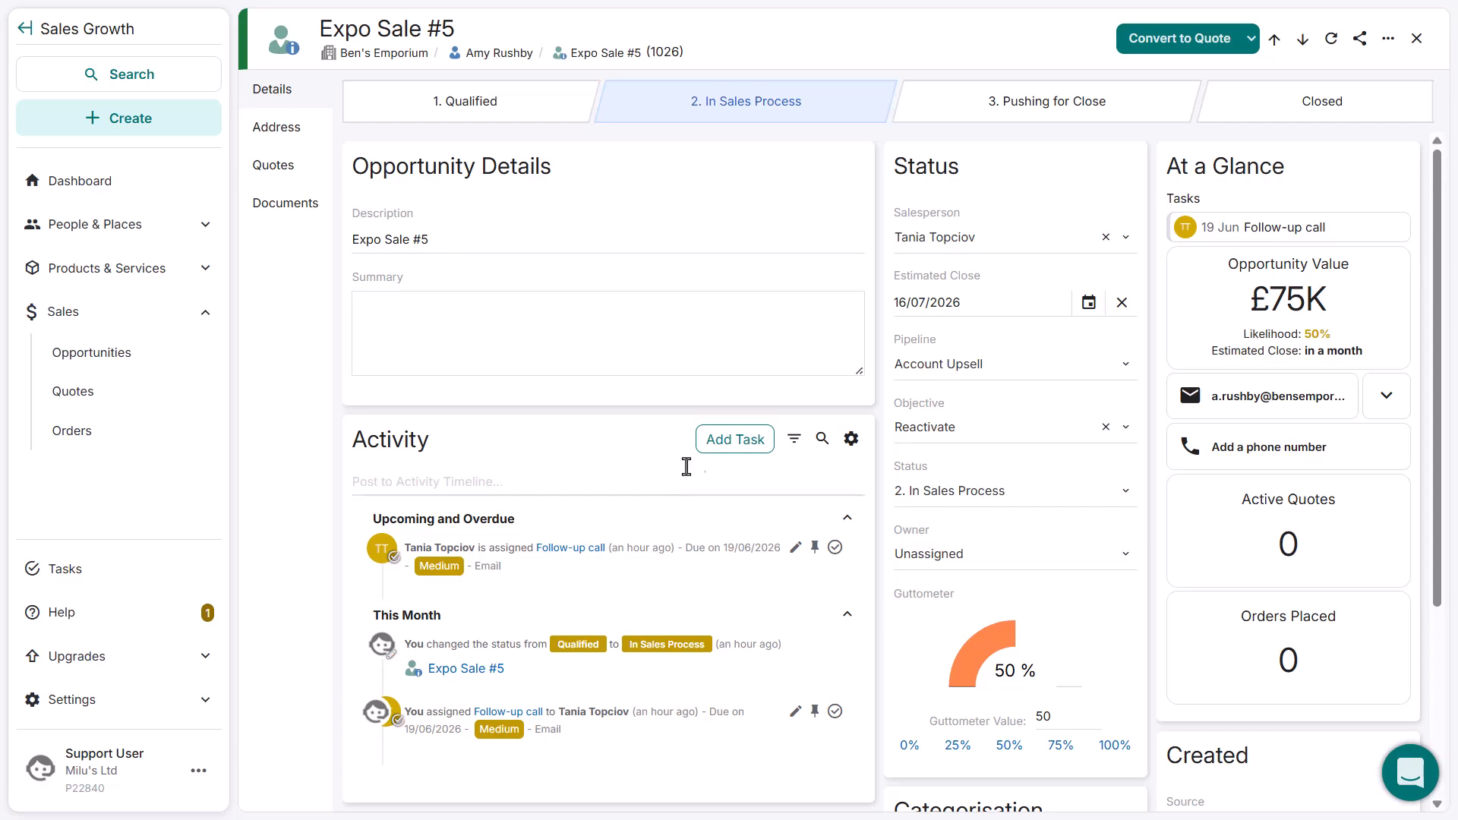
Create a task named Check-in email on the opportunity, assigned to Support User, with High priority and type Email
left_click(733, 446)
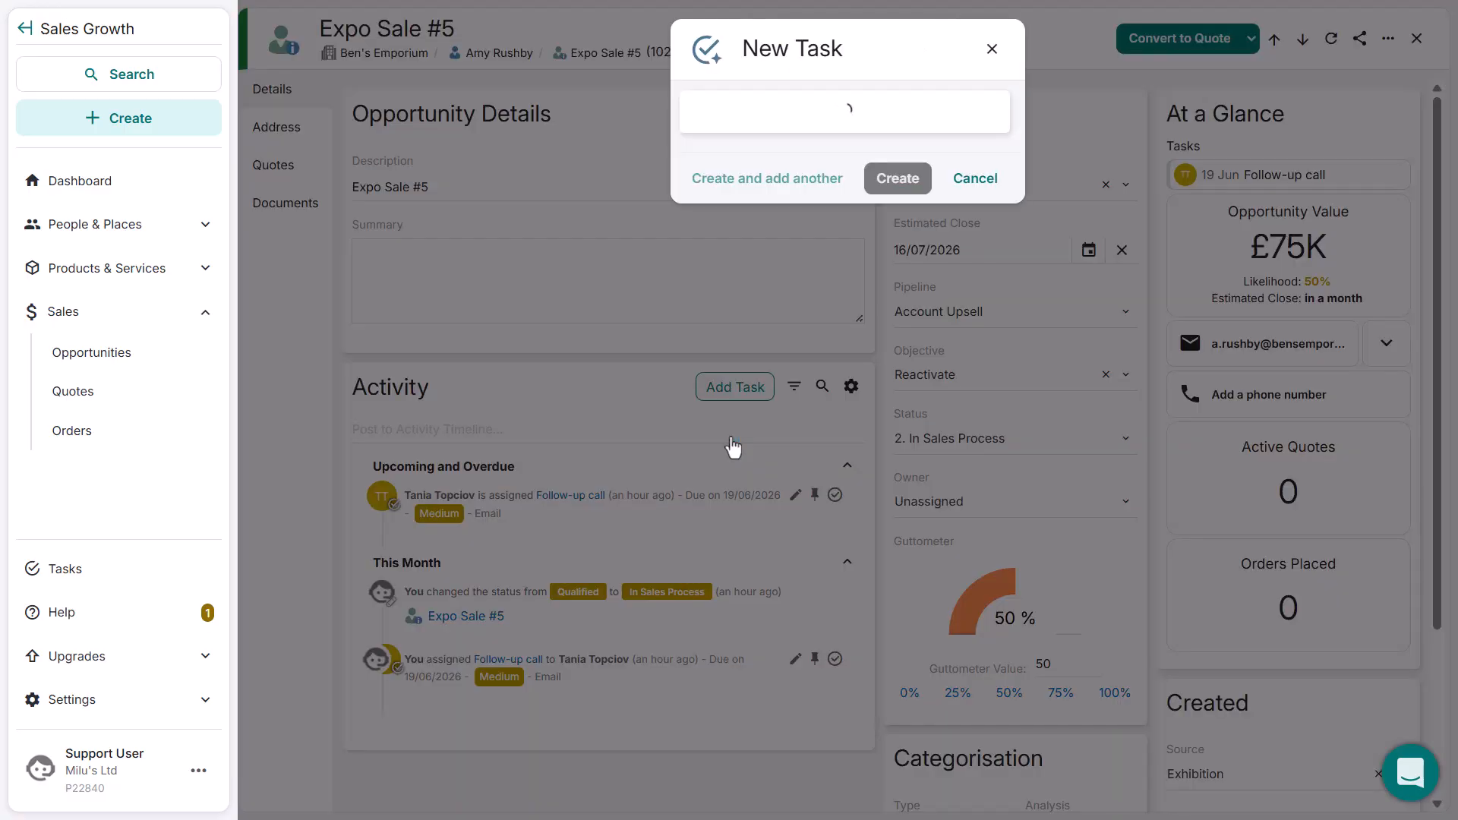
type("Check-in email")
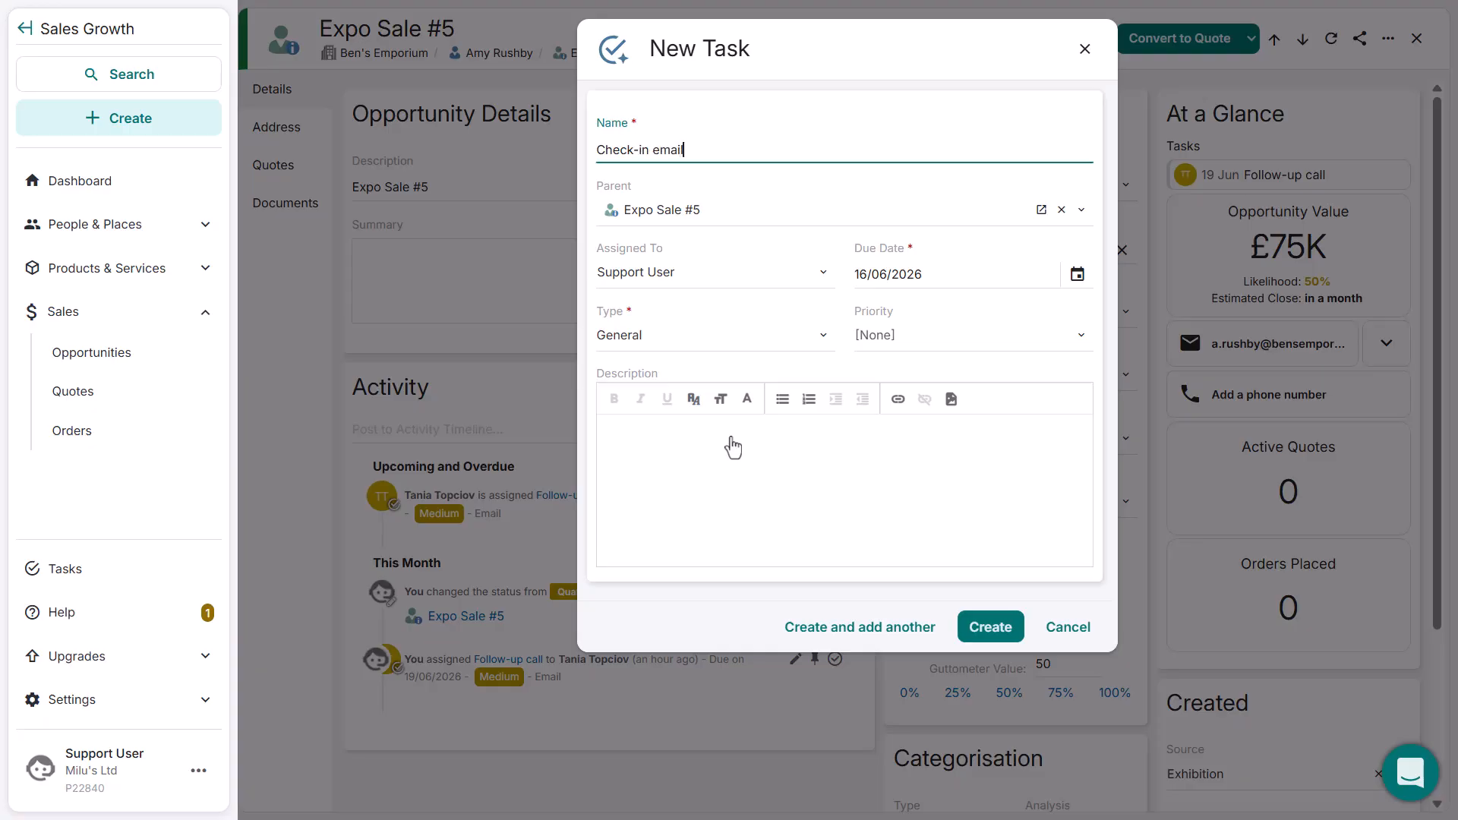
left_click(799, 270)
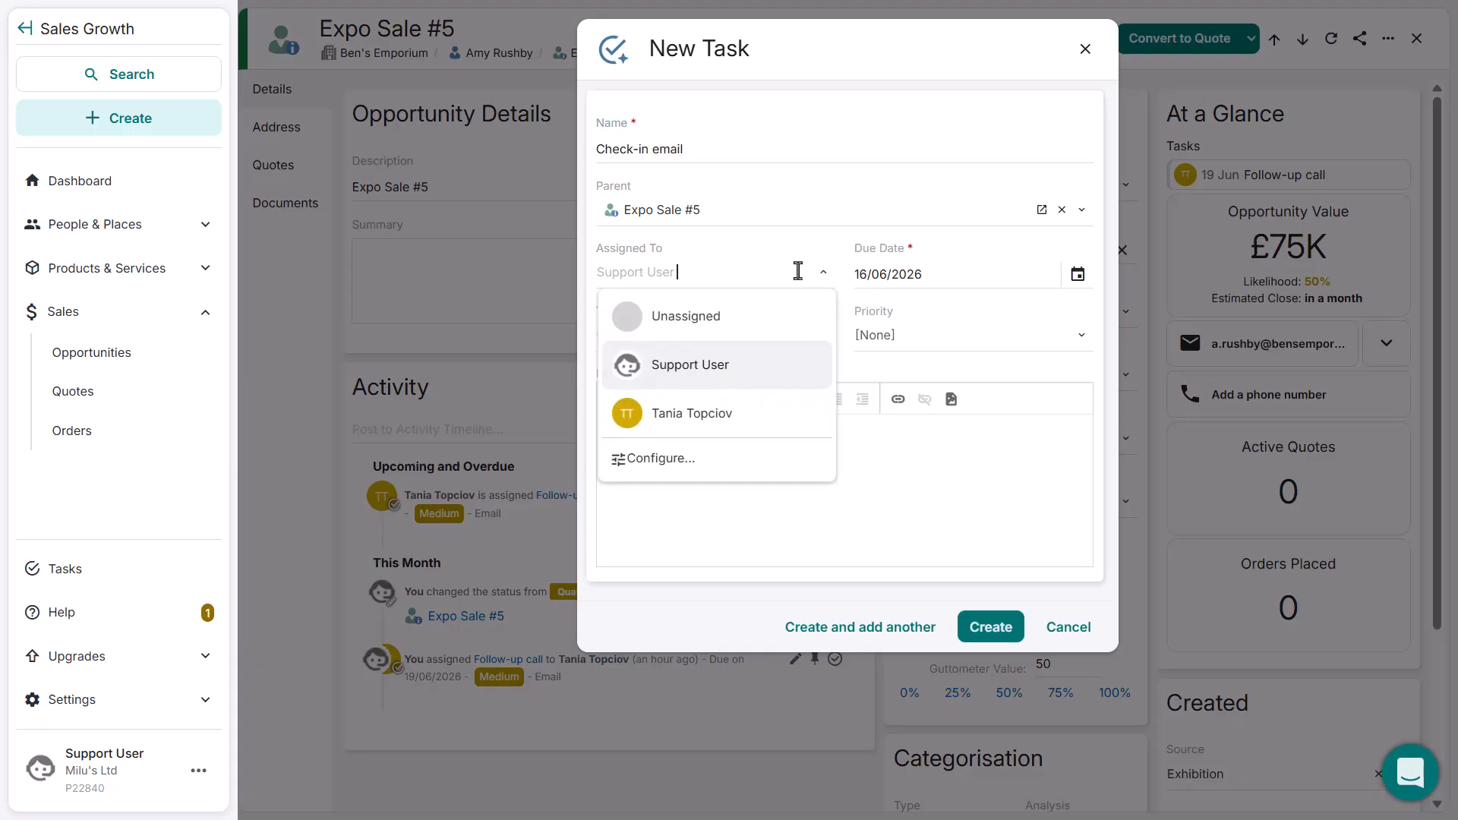
left_click(744, 378)
left_click(883, 340)
left_click(893, 405)
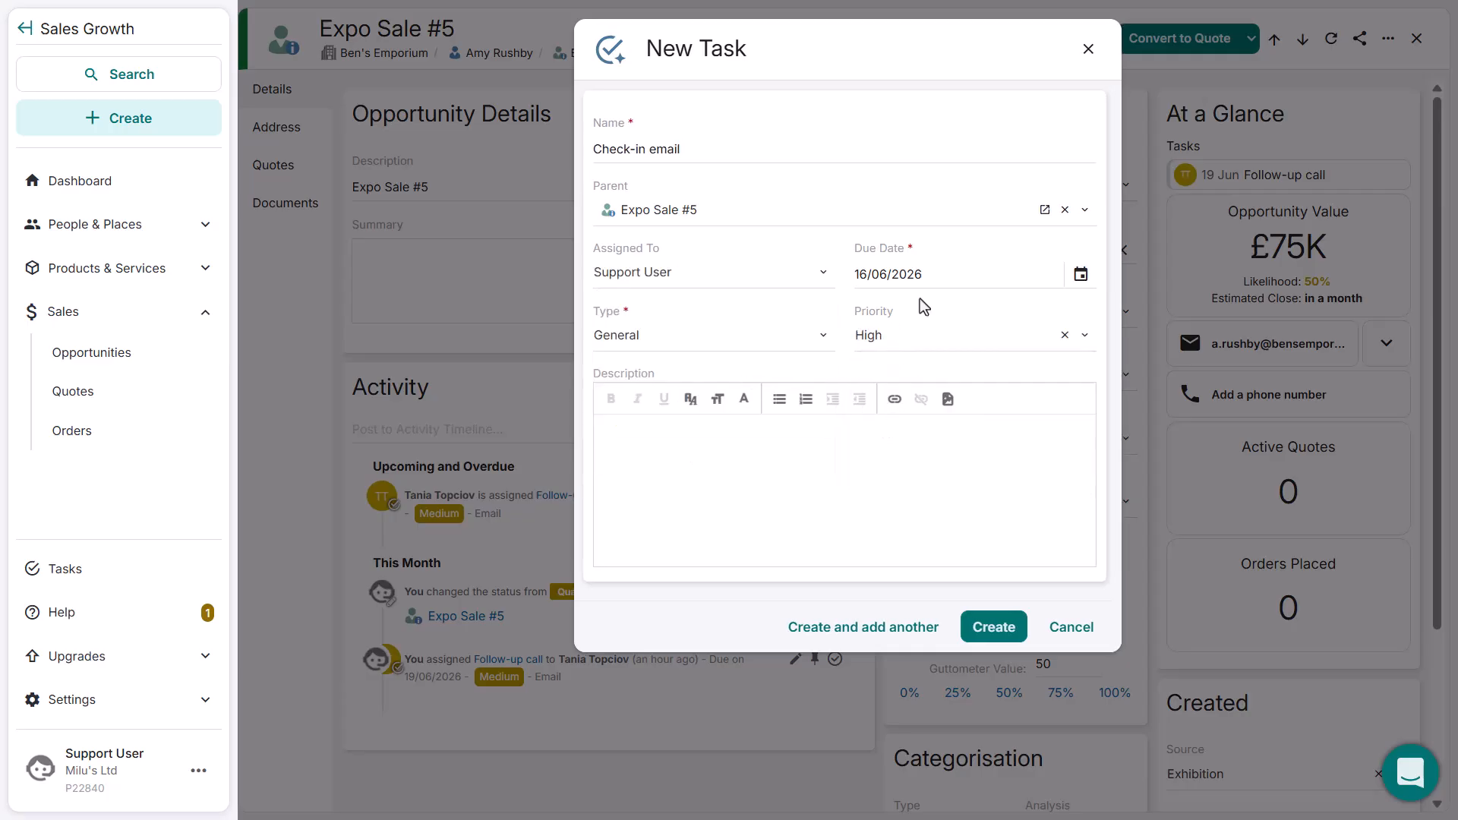
left_click(823, 351)
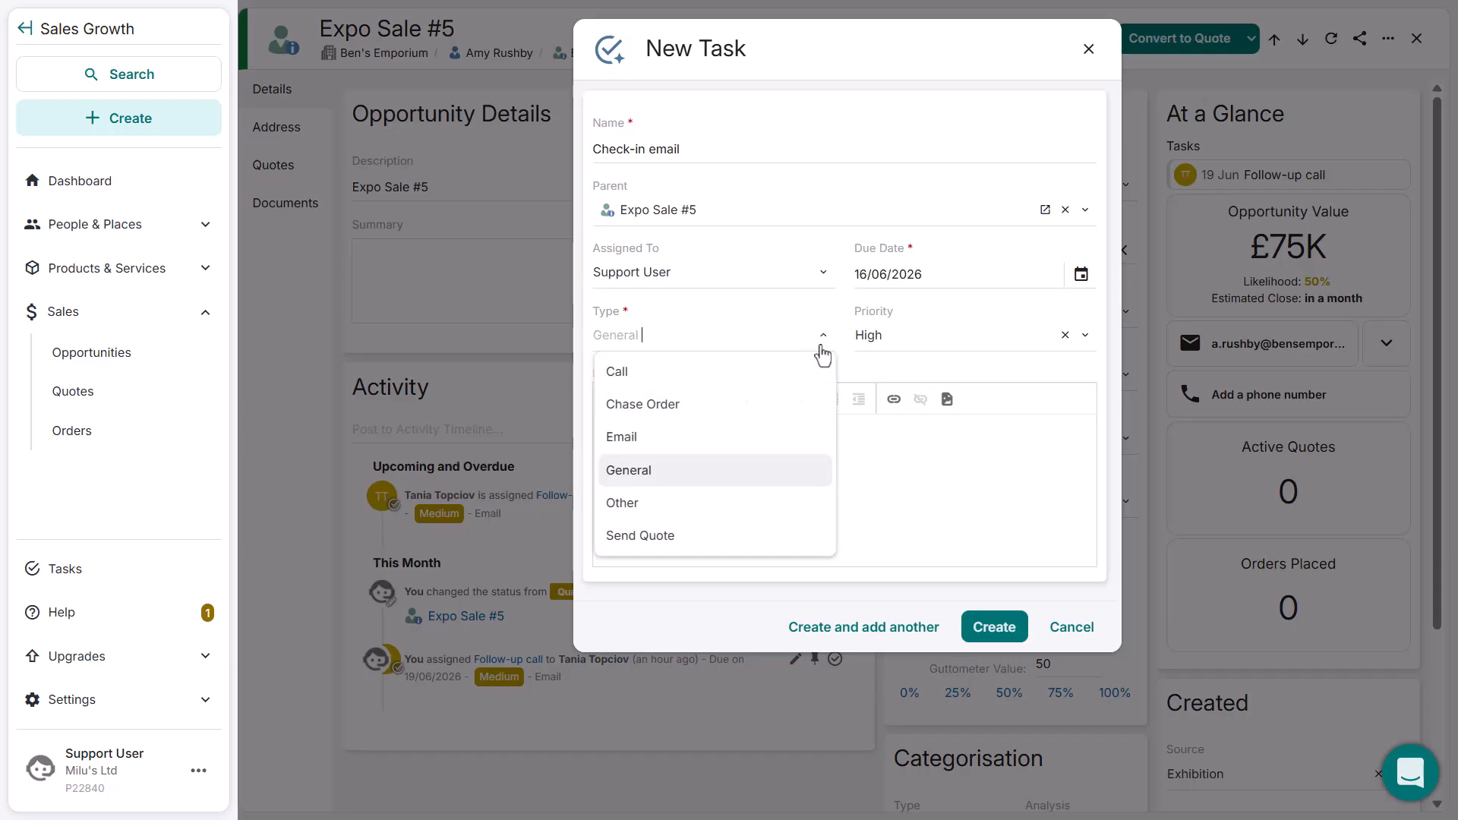
left_click(680, 437)
left_click(981, 628)
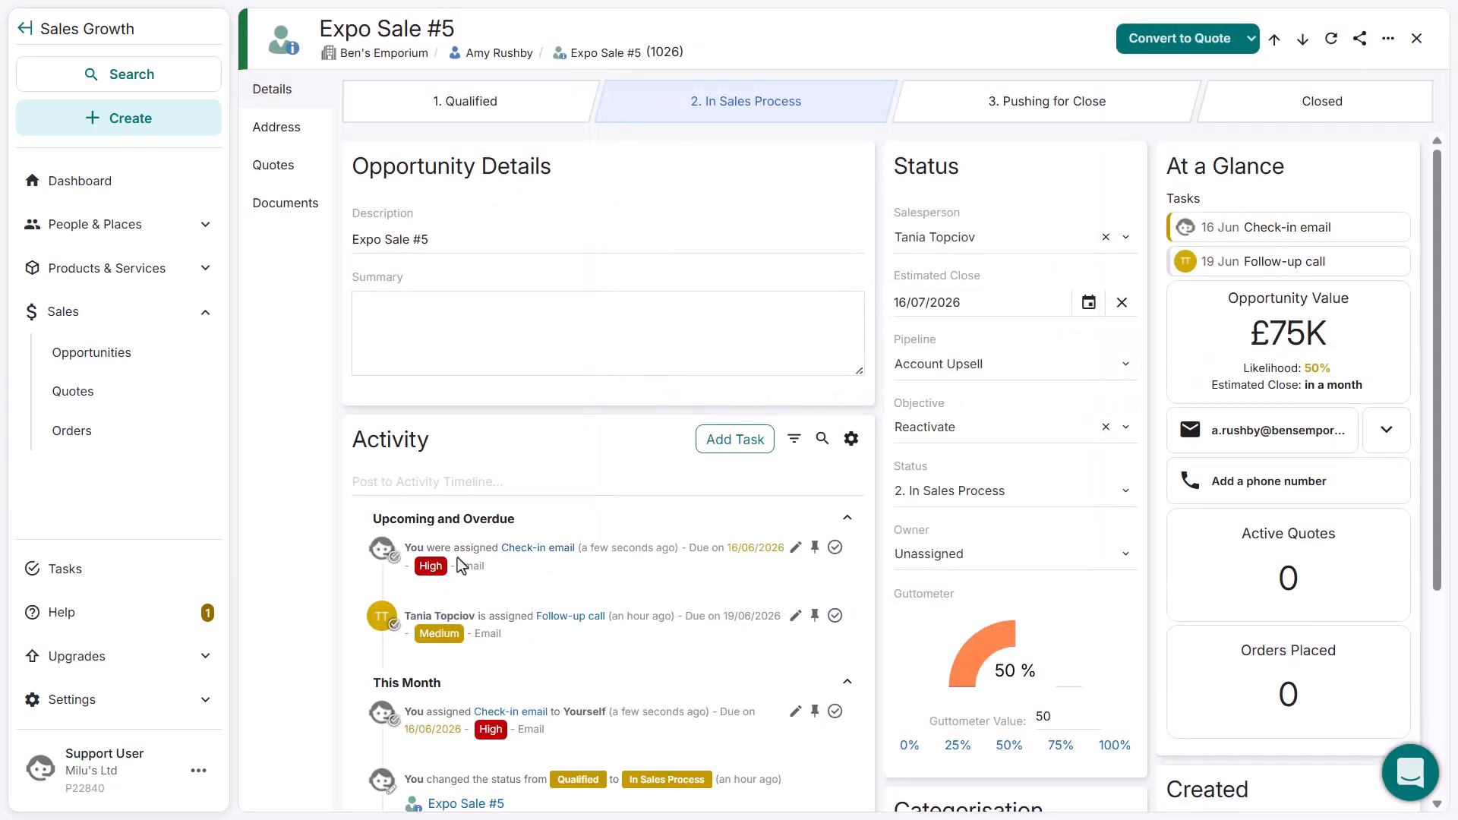
Convert the opportunity into a quote and enter Durham Furniture Expo as its customer order reference
left_click(1138, 44)
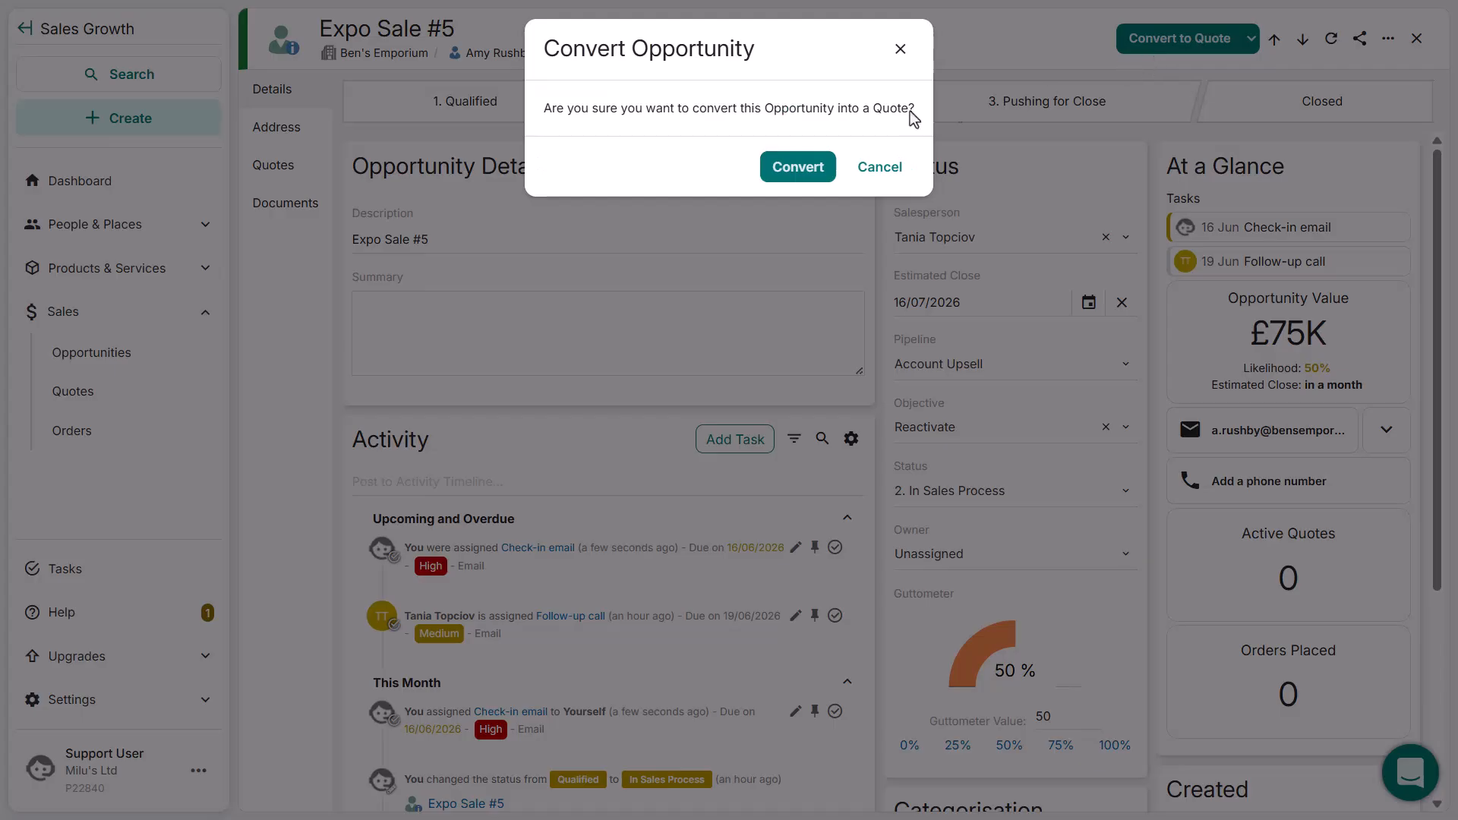
left_click(795, 169)
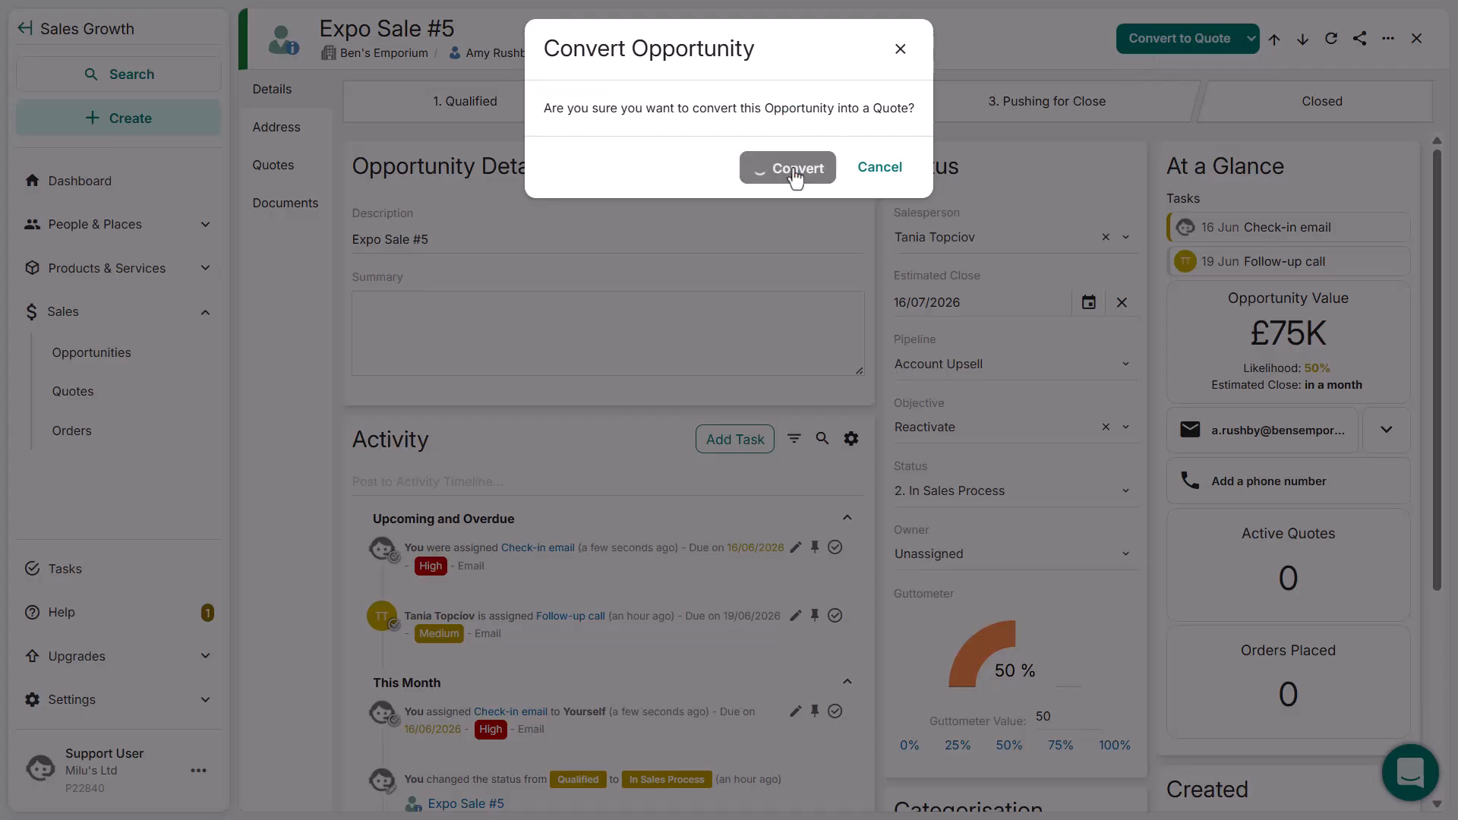
type("Expo")
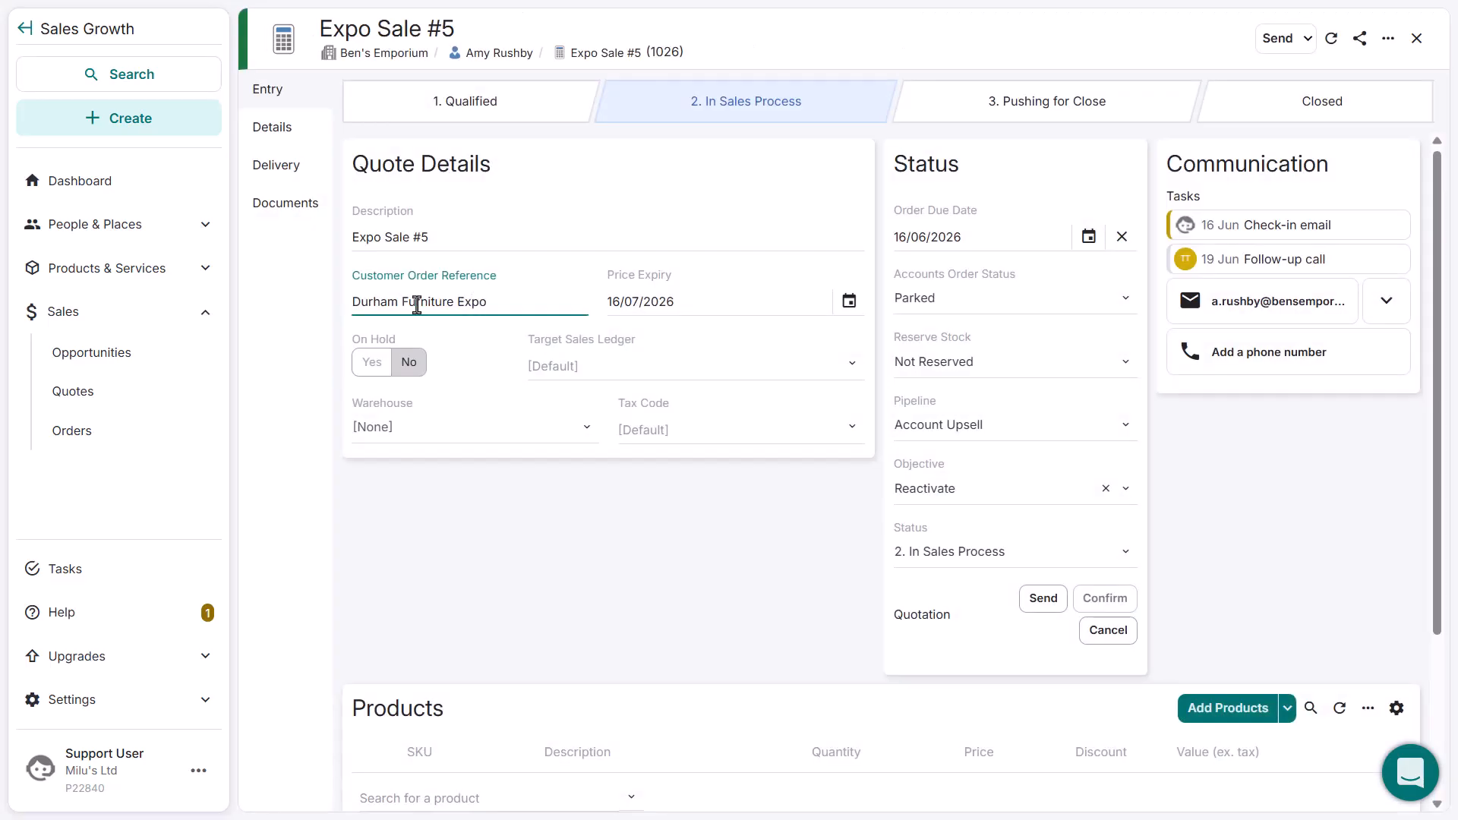
Set the quote's price expiry to 23/06/2026, target sales ledger to Ben's Emporium, warehouse to Main Warehouse and tax code to 20% VAT on Sales
left_click(849, 300)
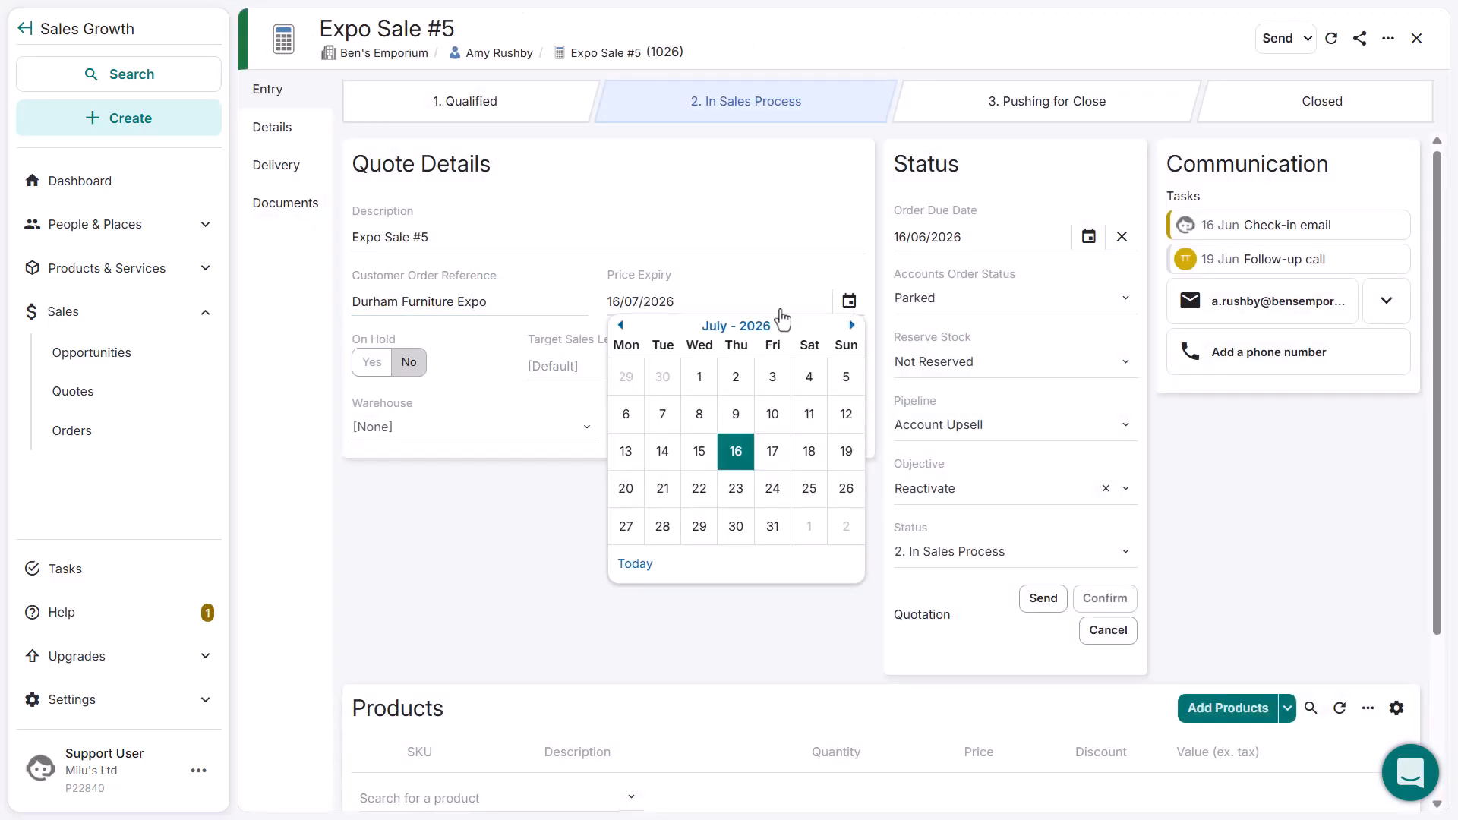
left_click(620, 325)
left_click(664, 492)
left_click(674, 368)
left_click(641, 425)
left_click(584, 431)
left_click(553, 525)
left_click(785, 430)
left_click(664, 515)
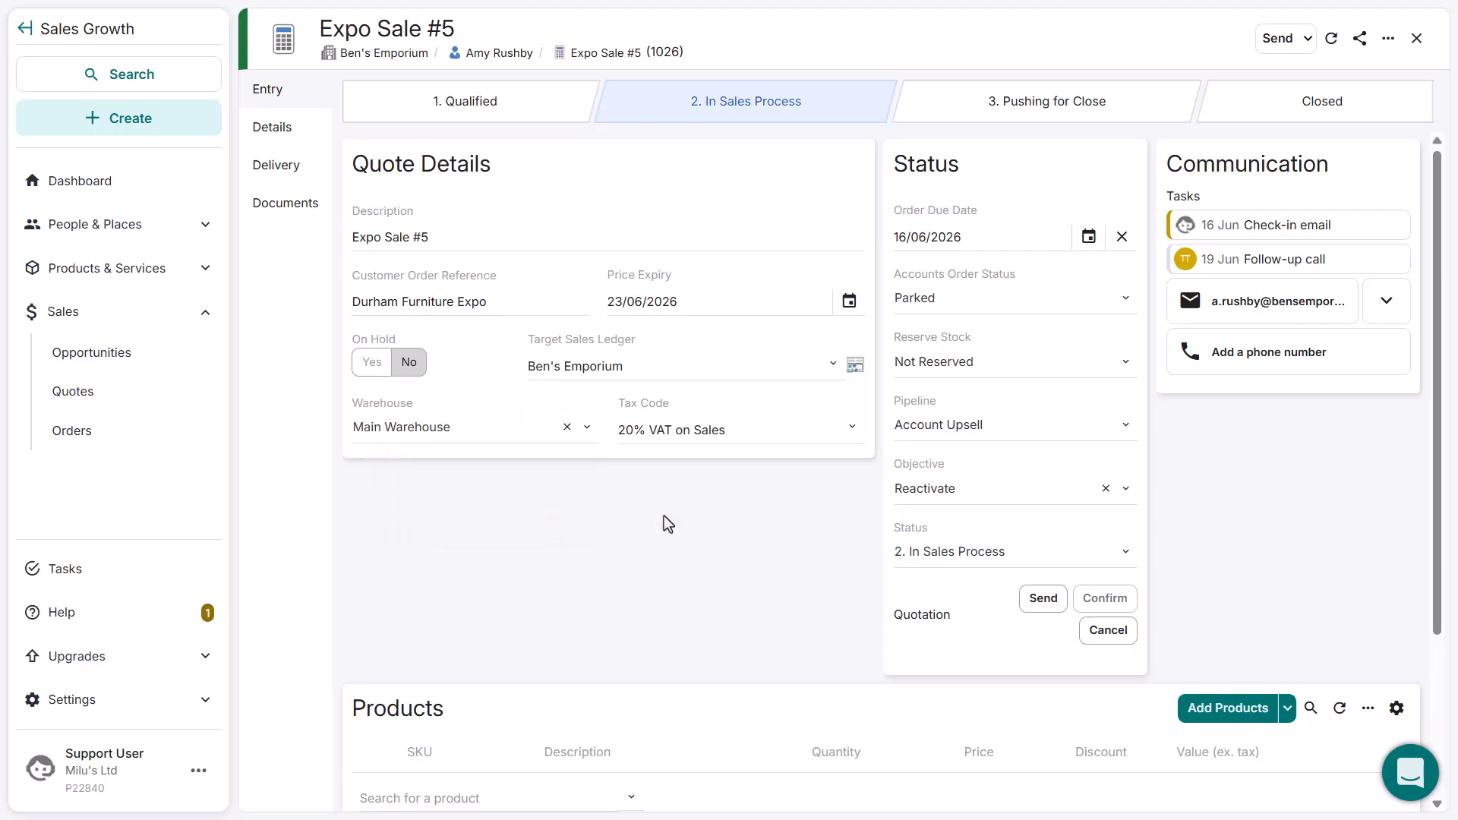
scroll(664, 516, "down", 3)
left_click(1215, 493)
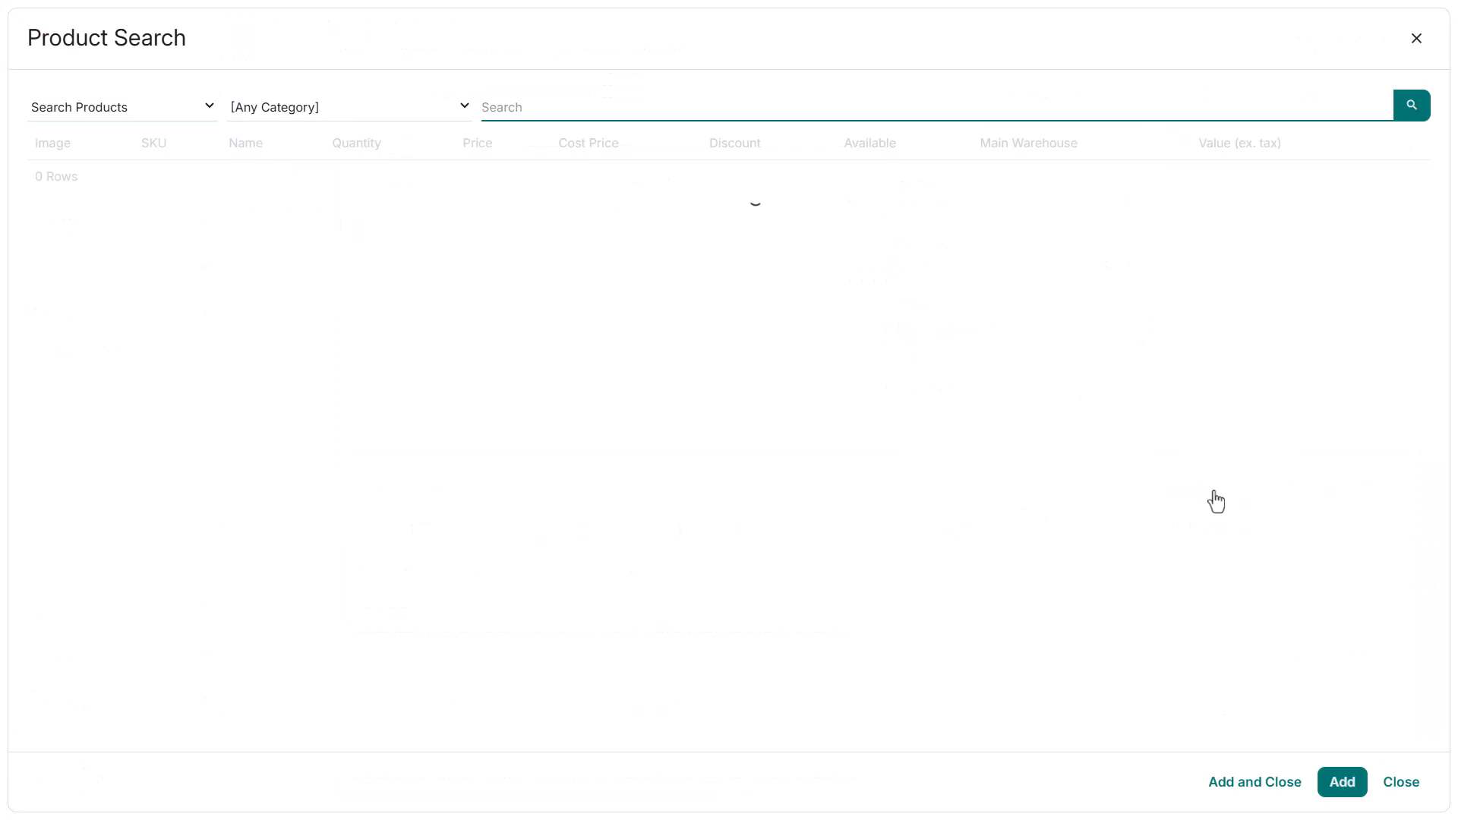
left_click(1398, 789)
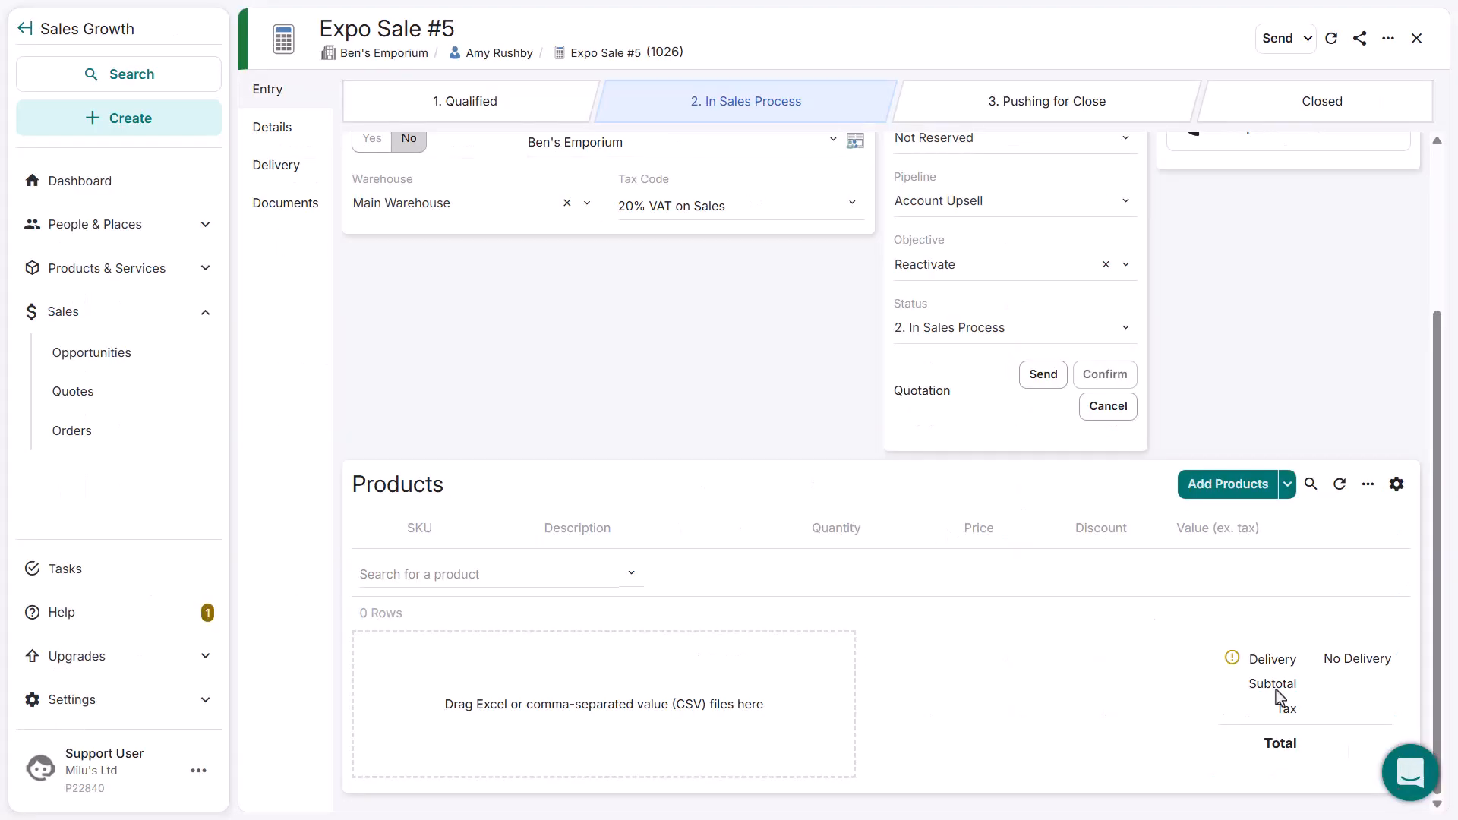
Add the Bookshelf Shelf product to the quote with a quantity of 100
left_click(574, 574)
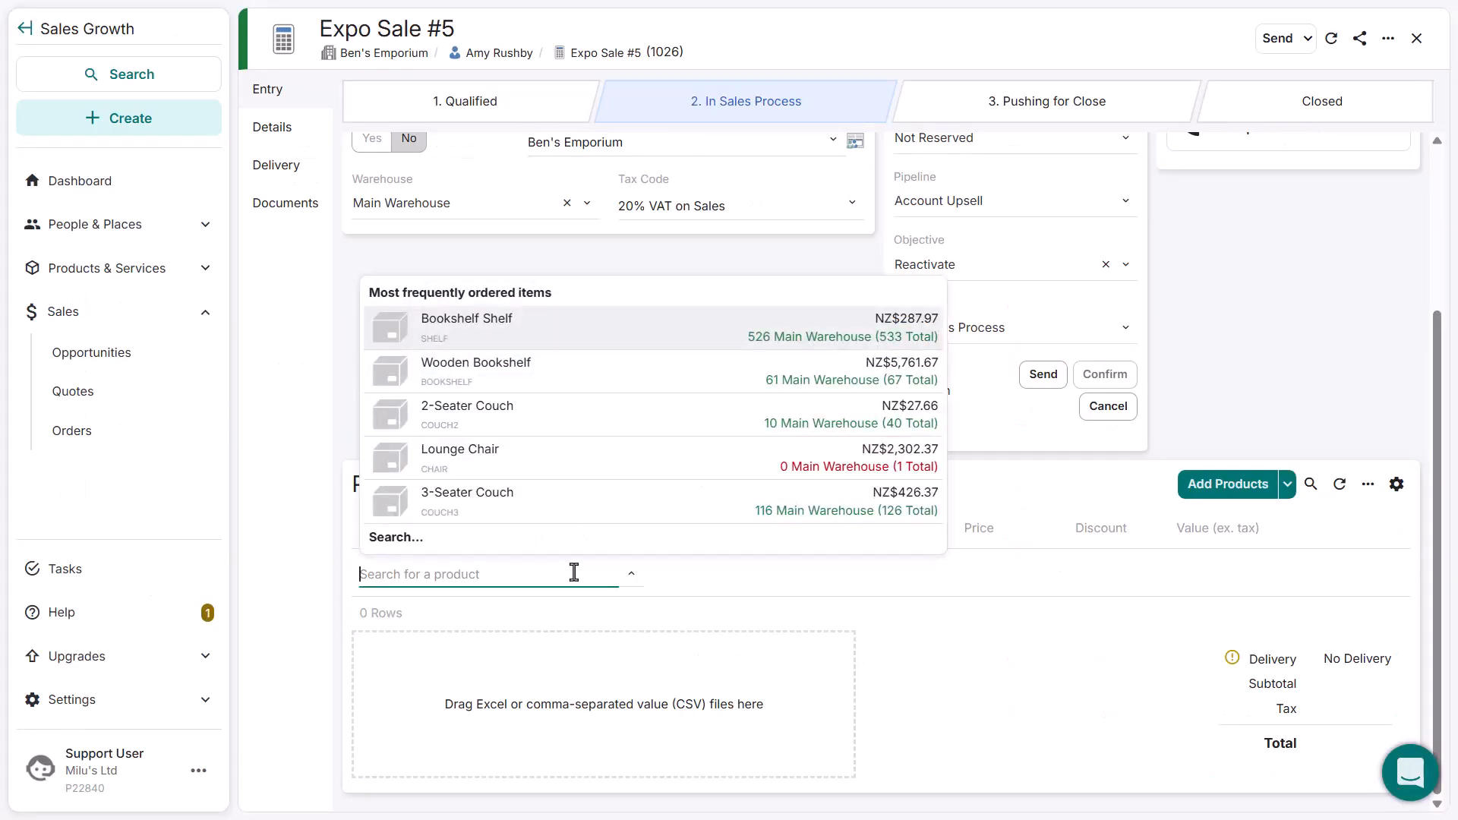
left_click(467, 328)
type("100")
left_click(946, 634)
Search for products matching 3 and add the 3-Seater Couch to the quote
left_click(577, 624)
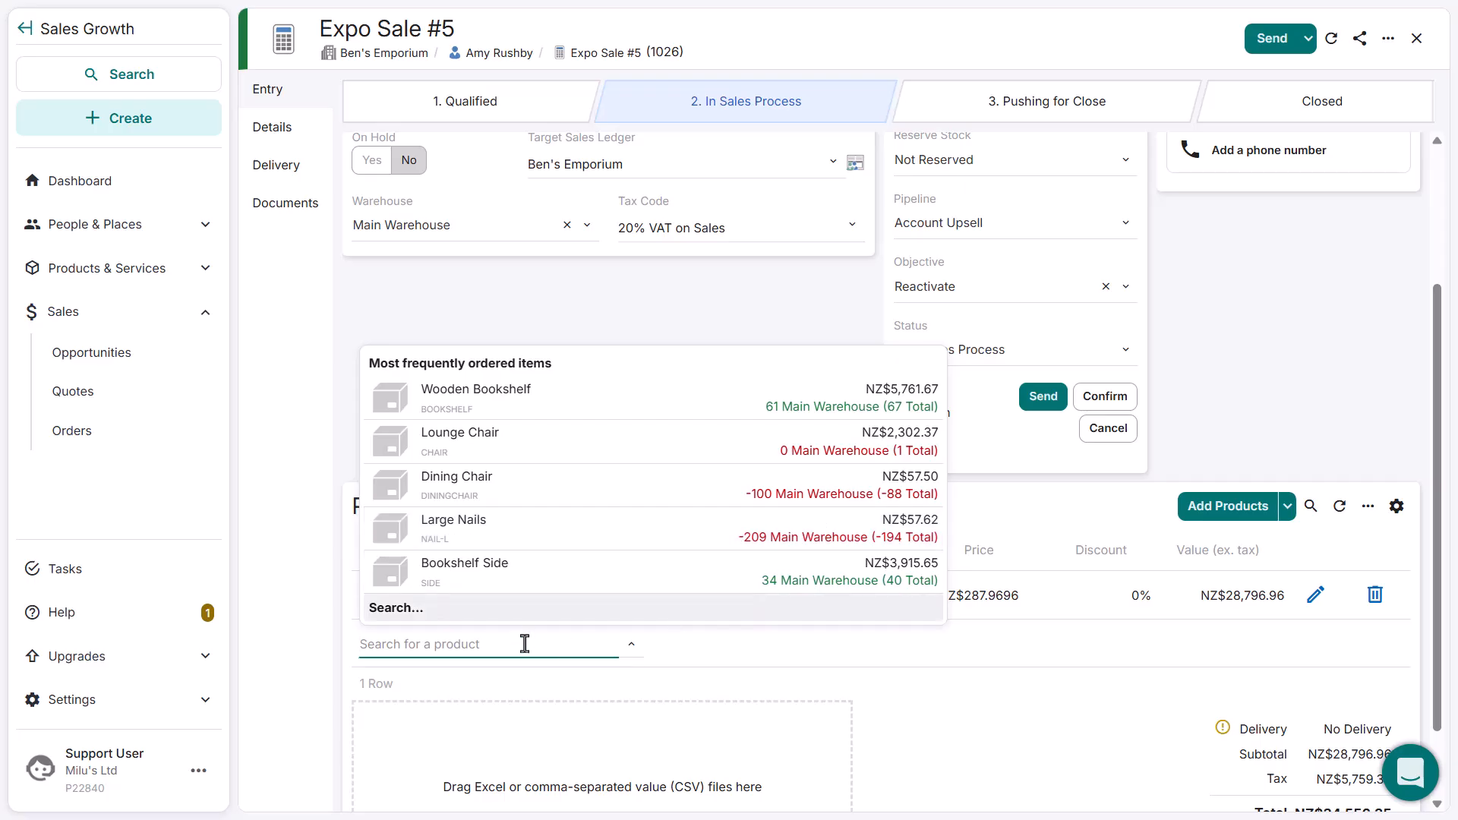
type("3")
left_click(491, 678)
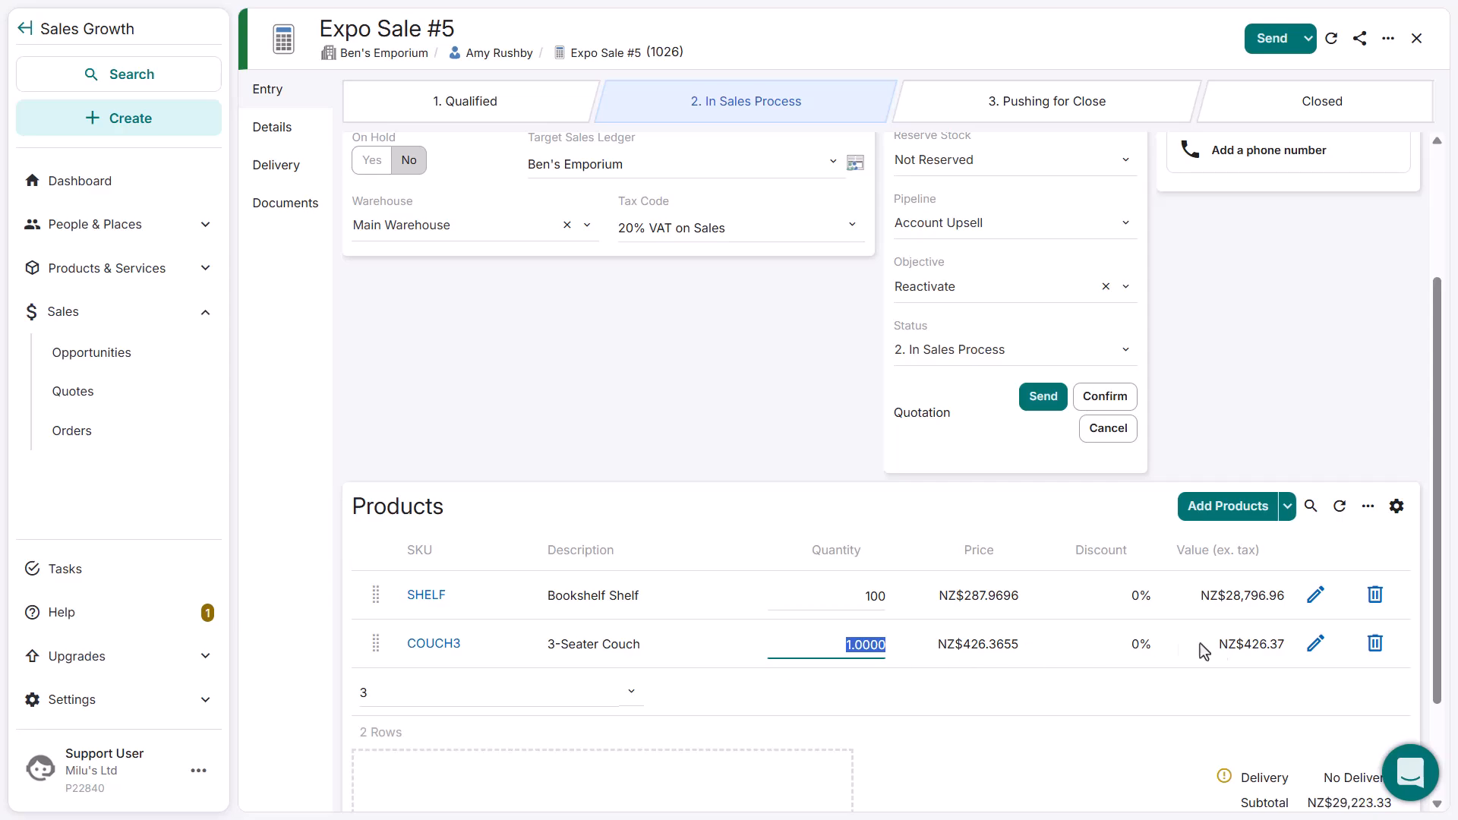
Set the 3-Seater Couch line's price to 1,426.3655 and its cost price to 670.8000
left_click(1314, 645)
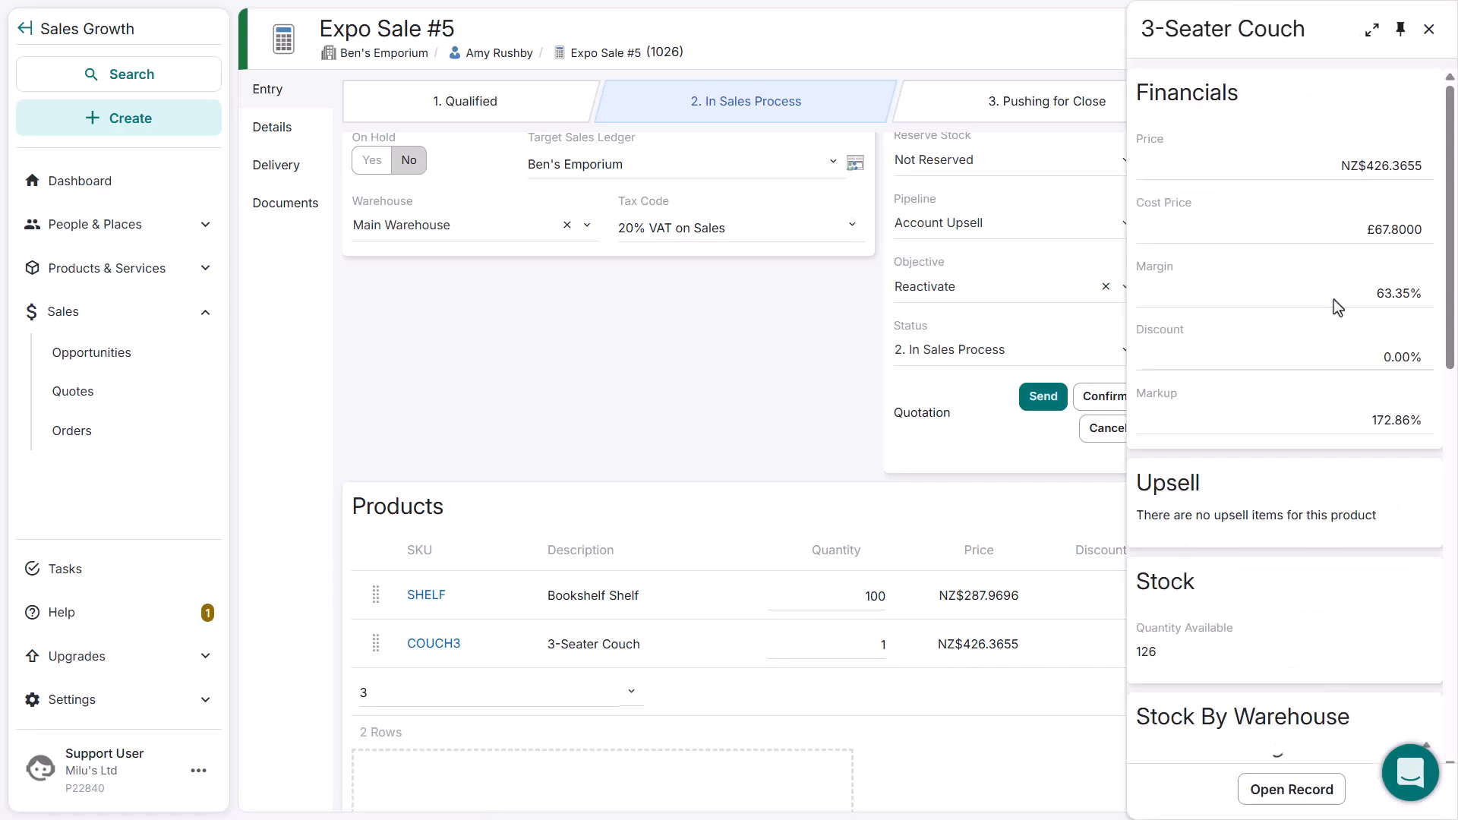
left_click(1359, 171)
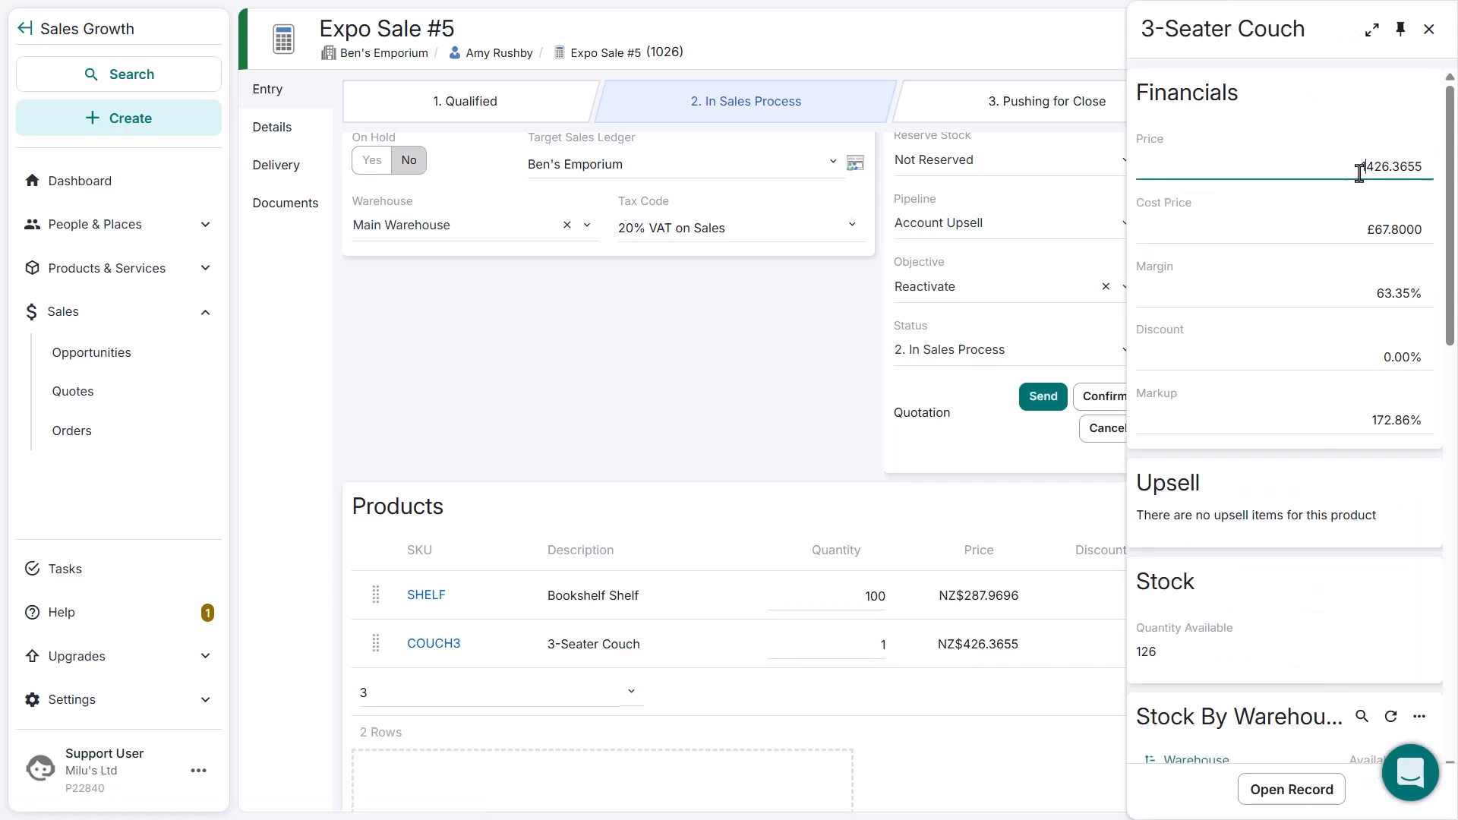
left_click(1376, 228)
left_click(1390, 230)
type("0")
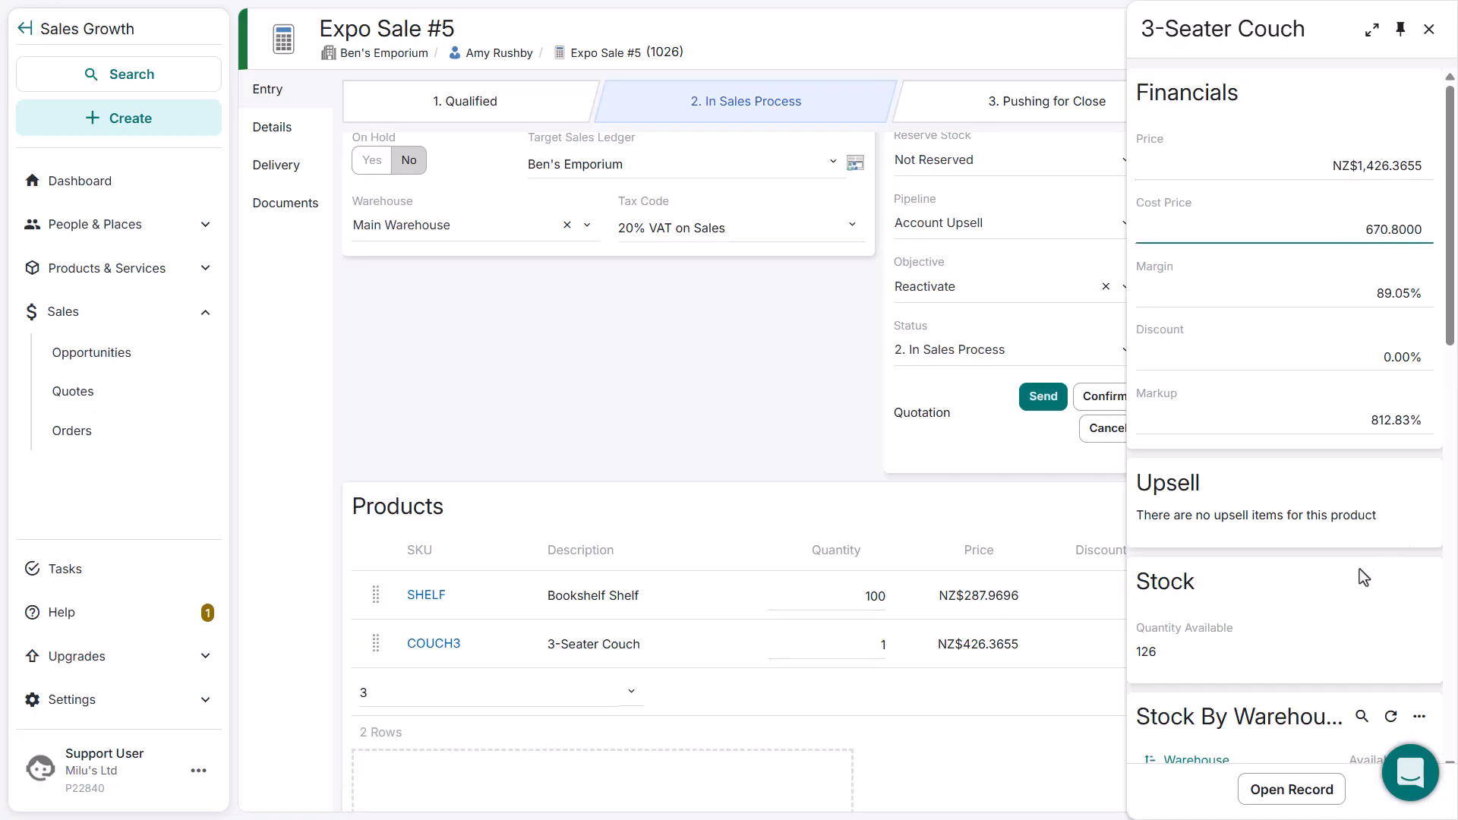
left_click(1065, 710)
Set the quote's reserve stock option to Reserved and choose Parked as its accounts order status
scroll(1067, 684, "up", 3)
left_click(1101, 368)
left_click(967, 432)
left_click(970, 300)
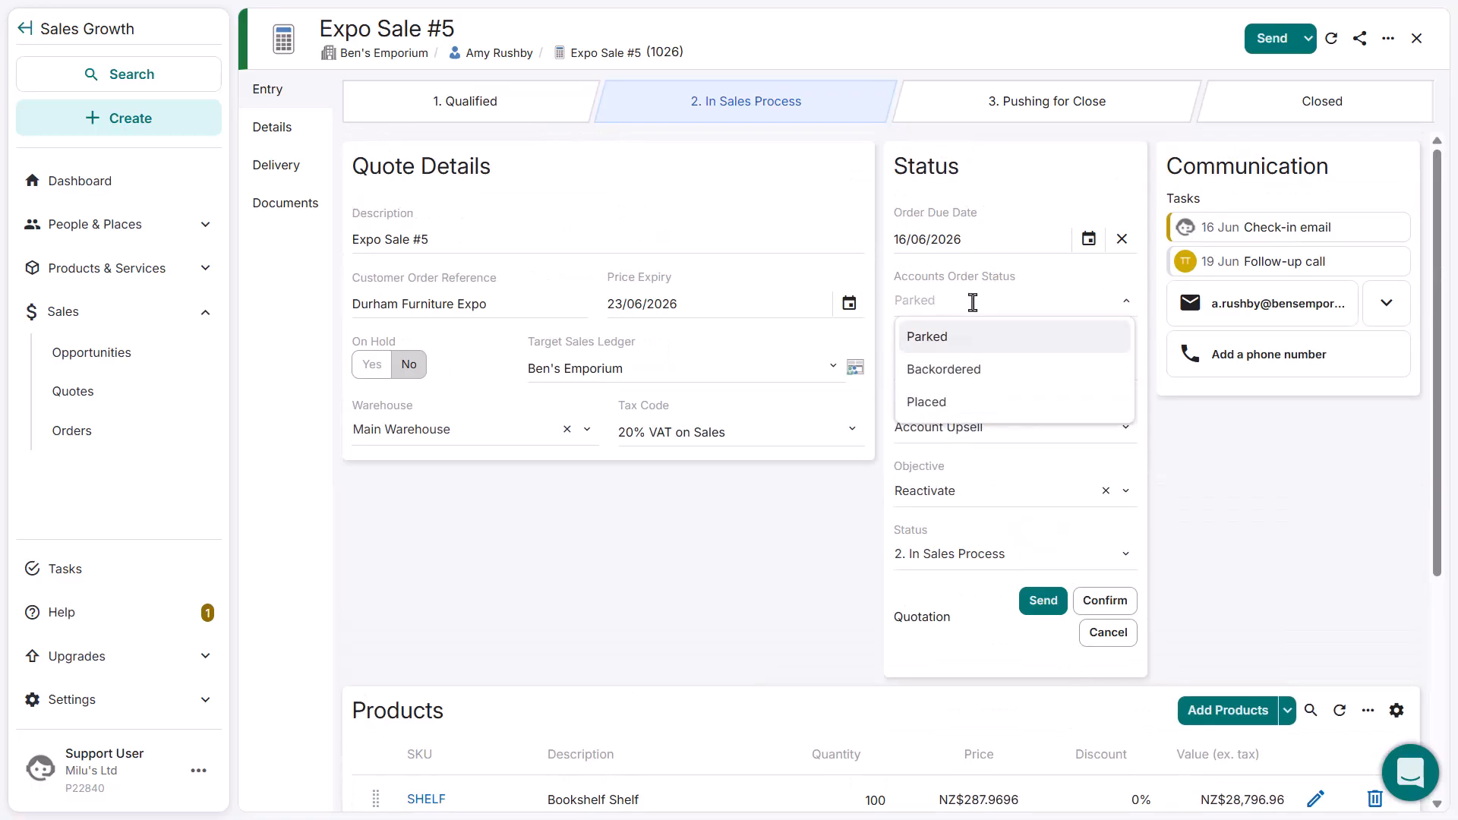
left_click(967, 336)
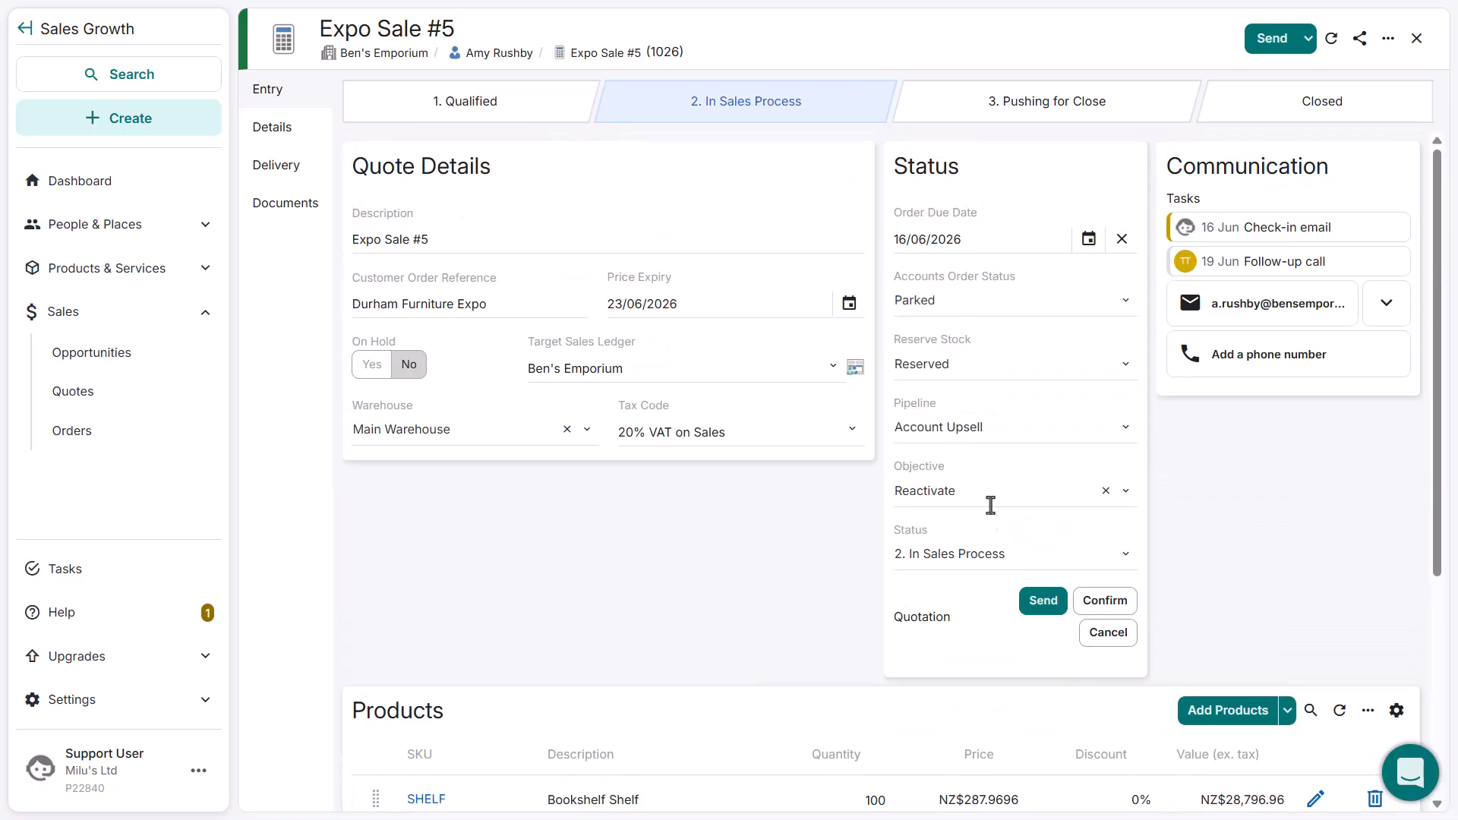
Email the quotation to the customer contact with the Email Cover For Simple PDF Quote template and the Basic Signature
left_click(1064, 601)
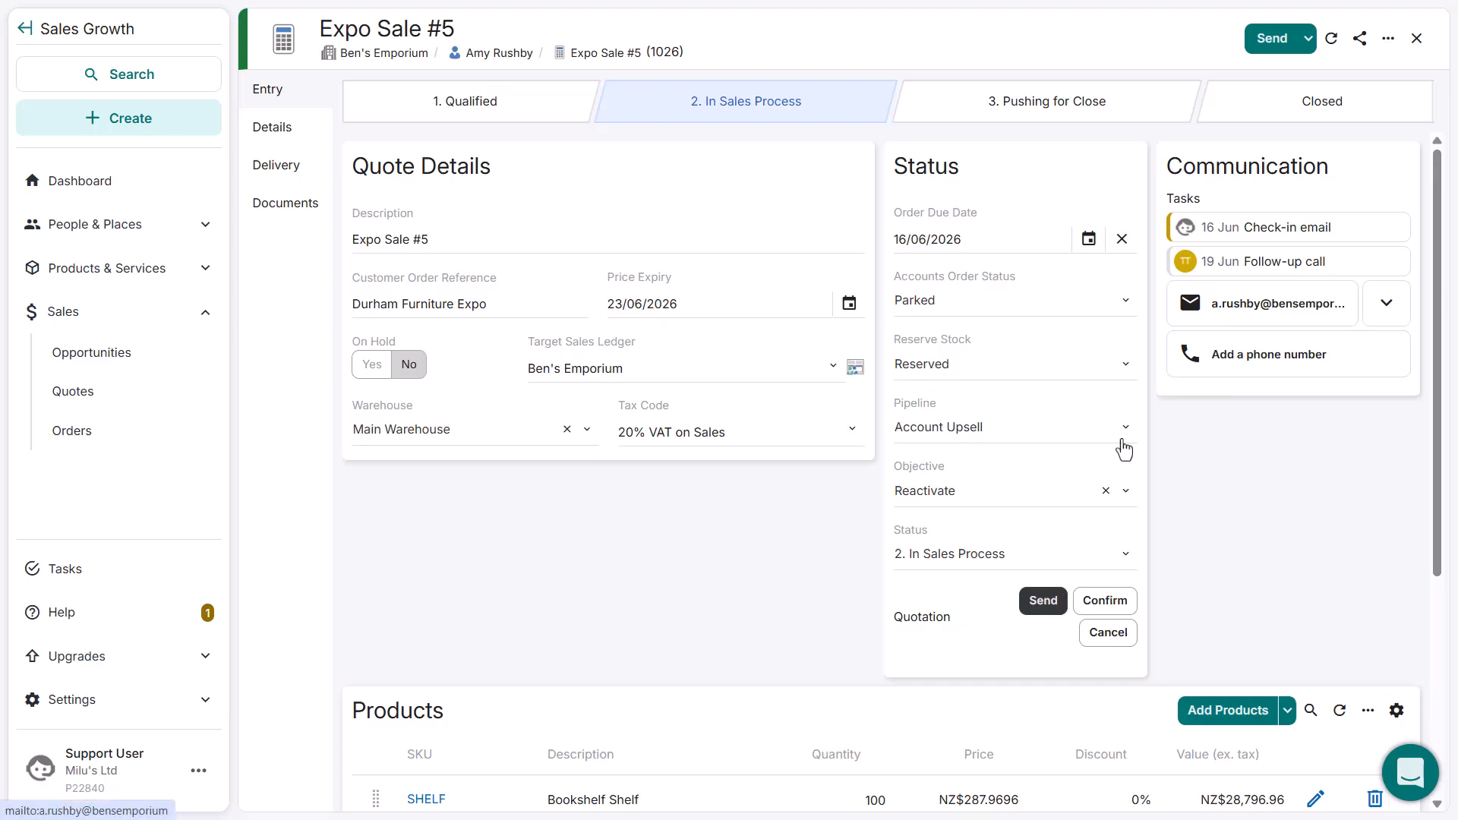
left_click(792, 225)
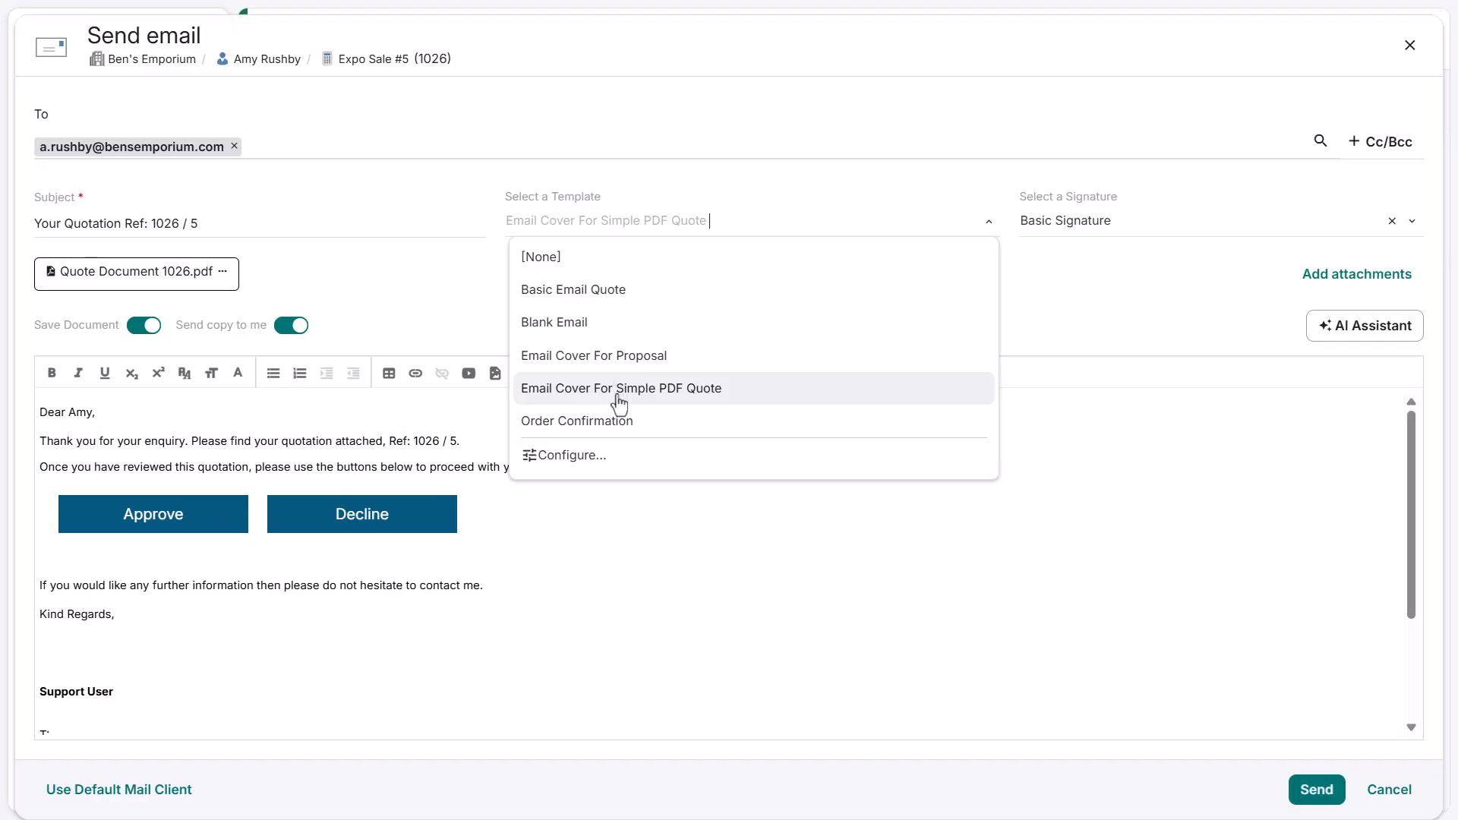
left_click(1086, 221)
left_click(1086, 219)
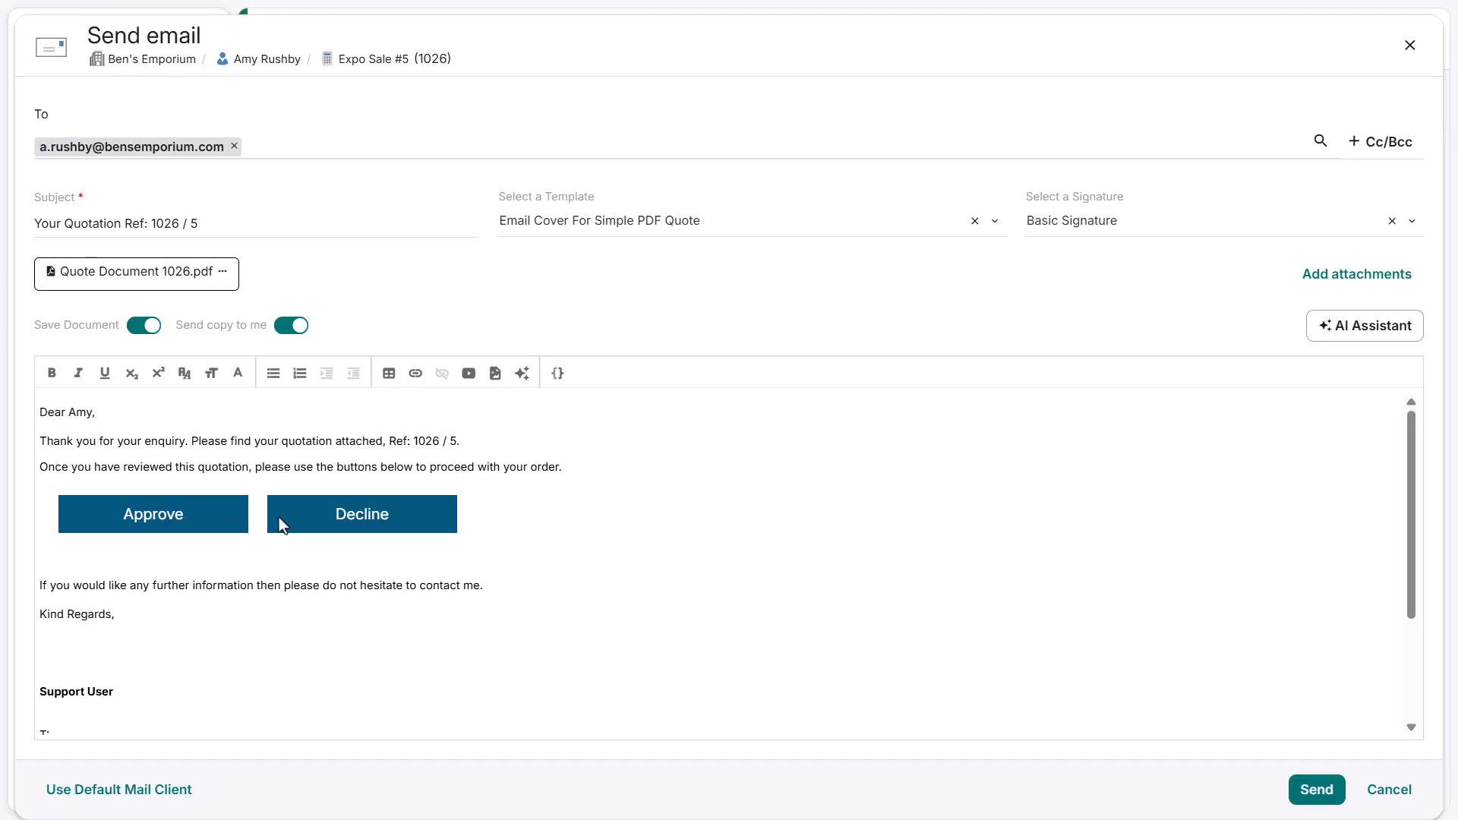
left_click(1306, 796)
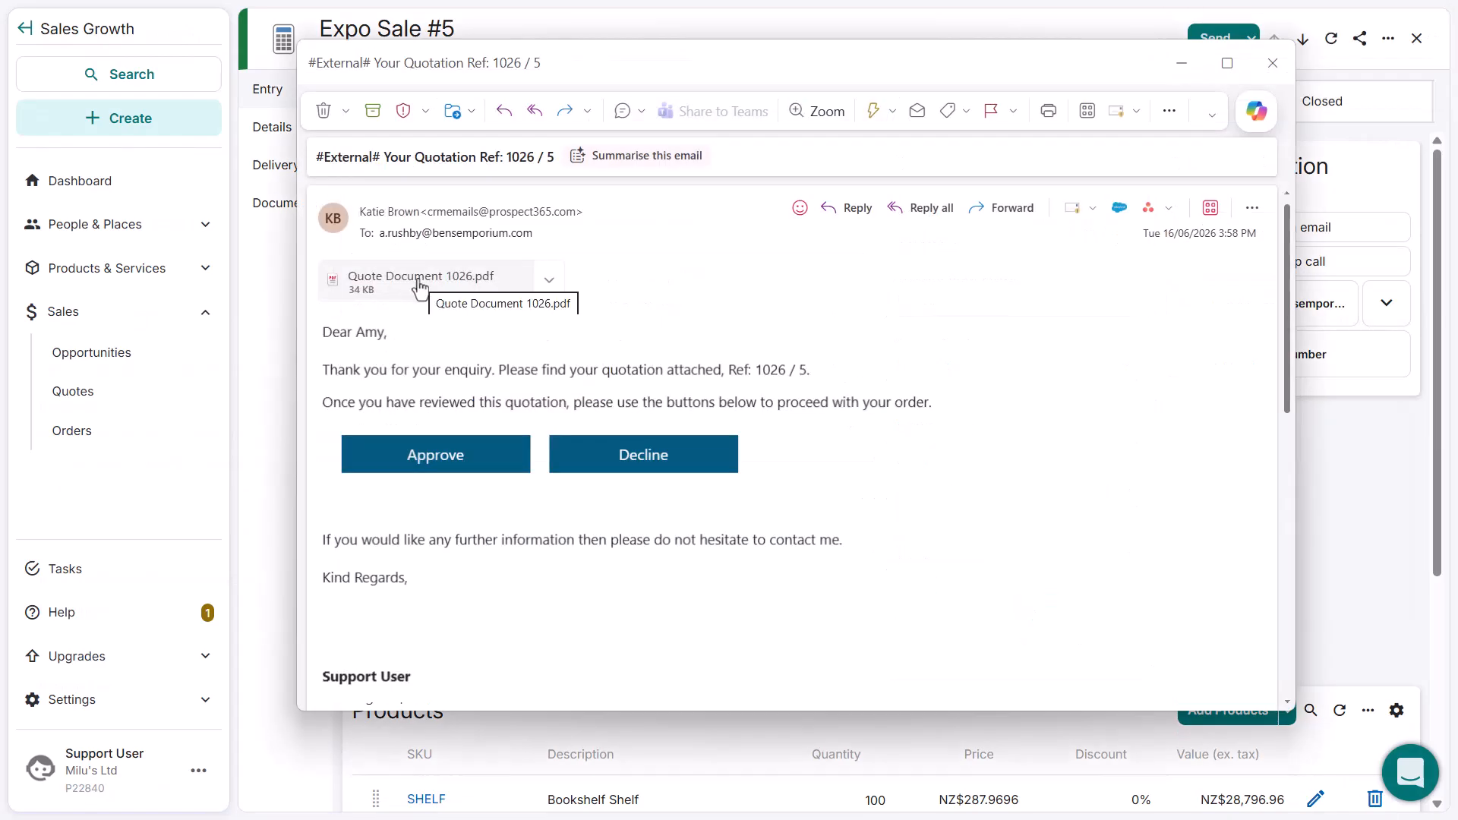
Open the quote PDF attached to the received email and approve the quotation through the document's approval link
double_click(453, 295)
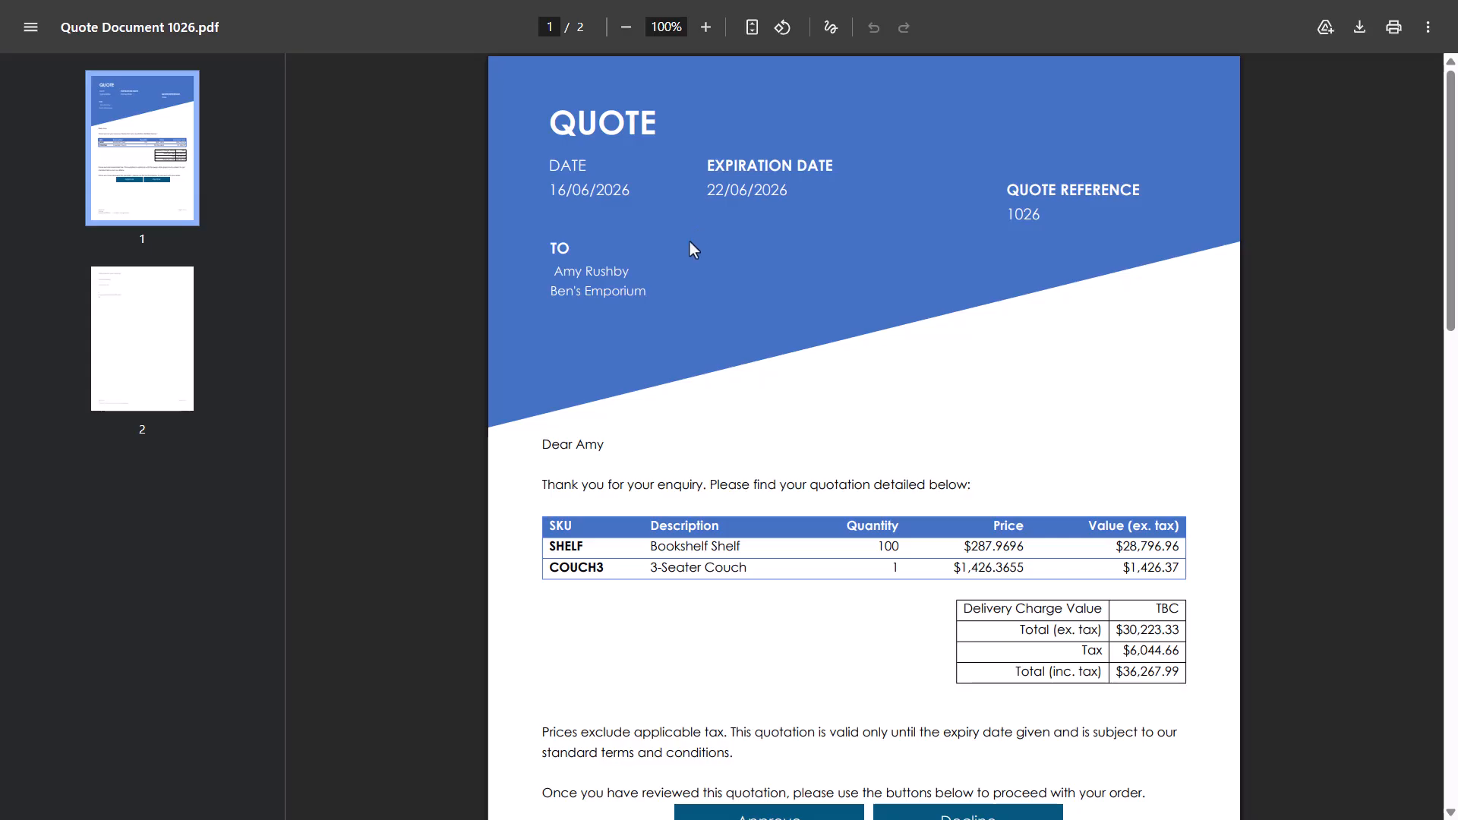
scroll(850, 595, "down", 2)
left_click(767, 728)
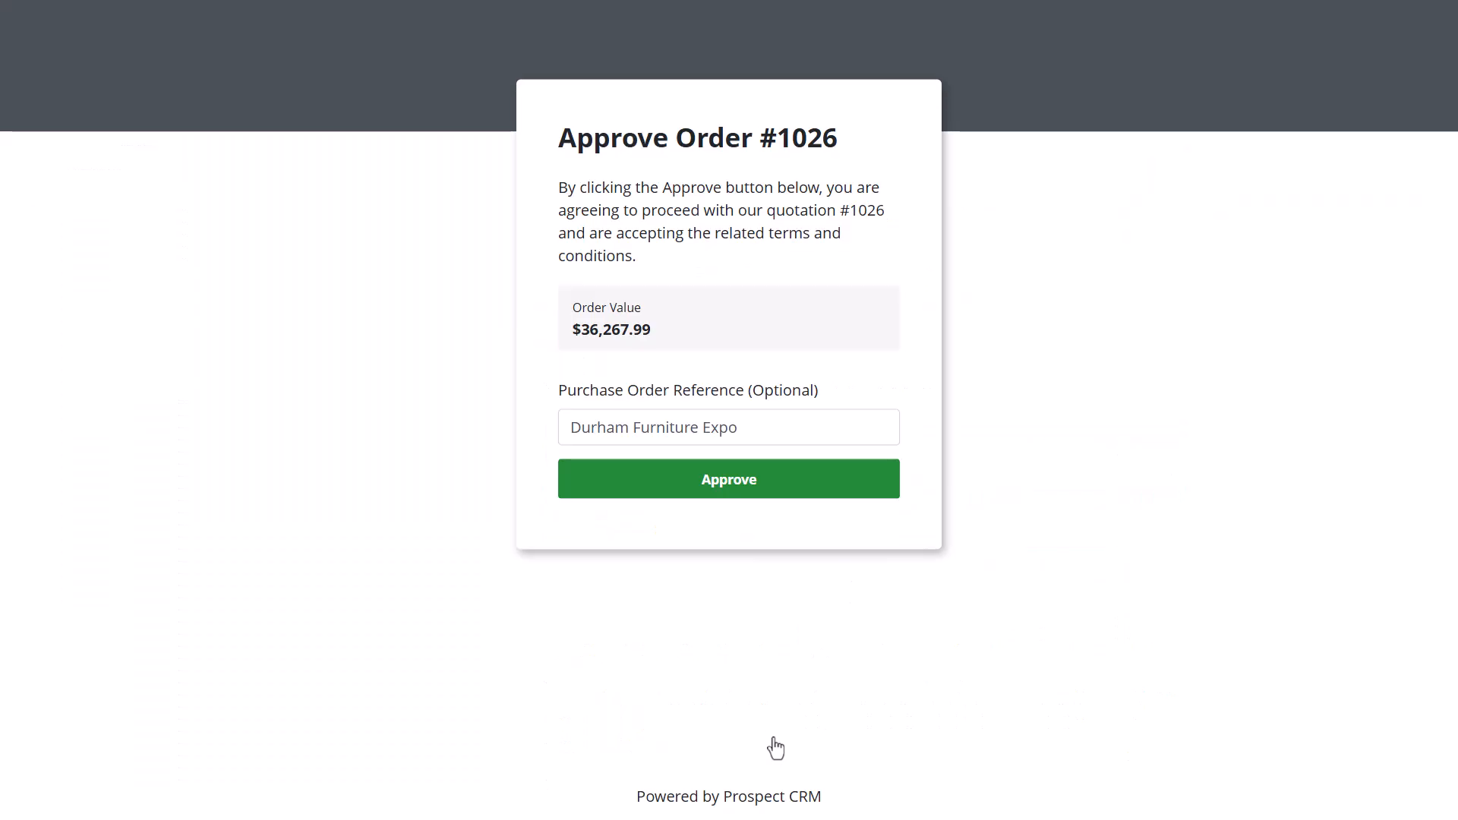
left_click(727, 486)
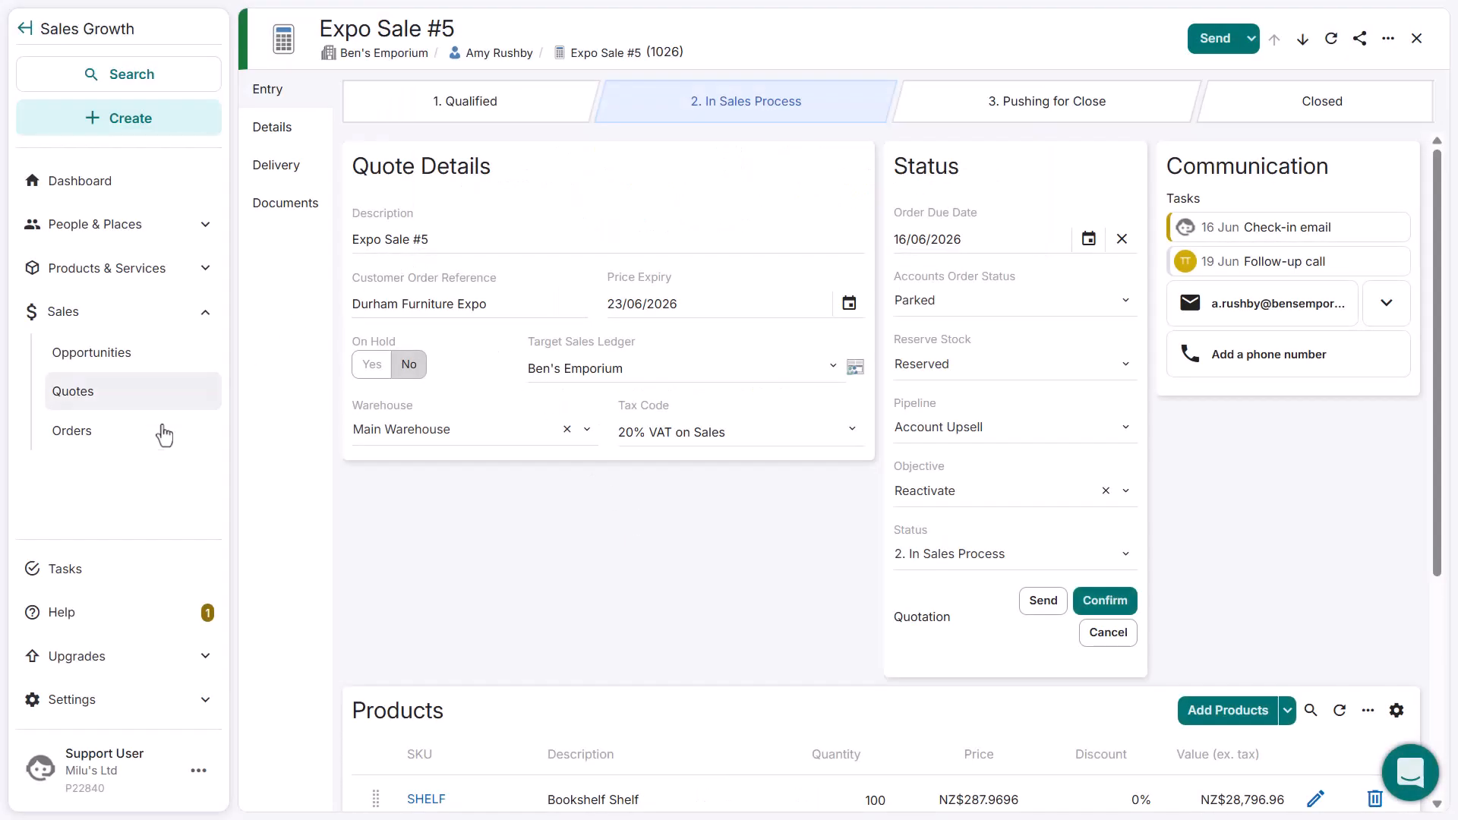
Open the newest Ben's Emporium sales order with the customer reference Durham Furniture Expo from the CRM's order list
left_click(122, 438)
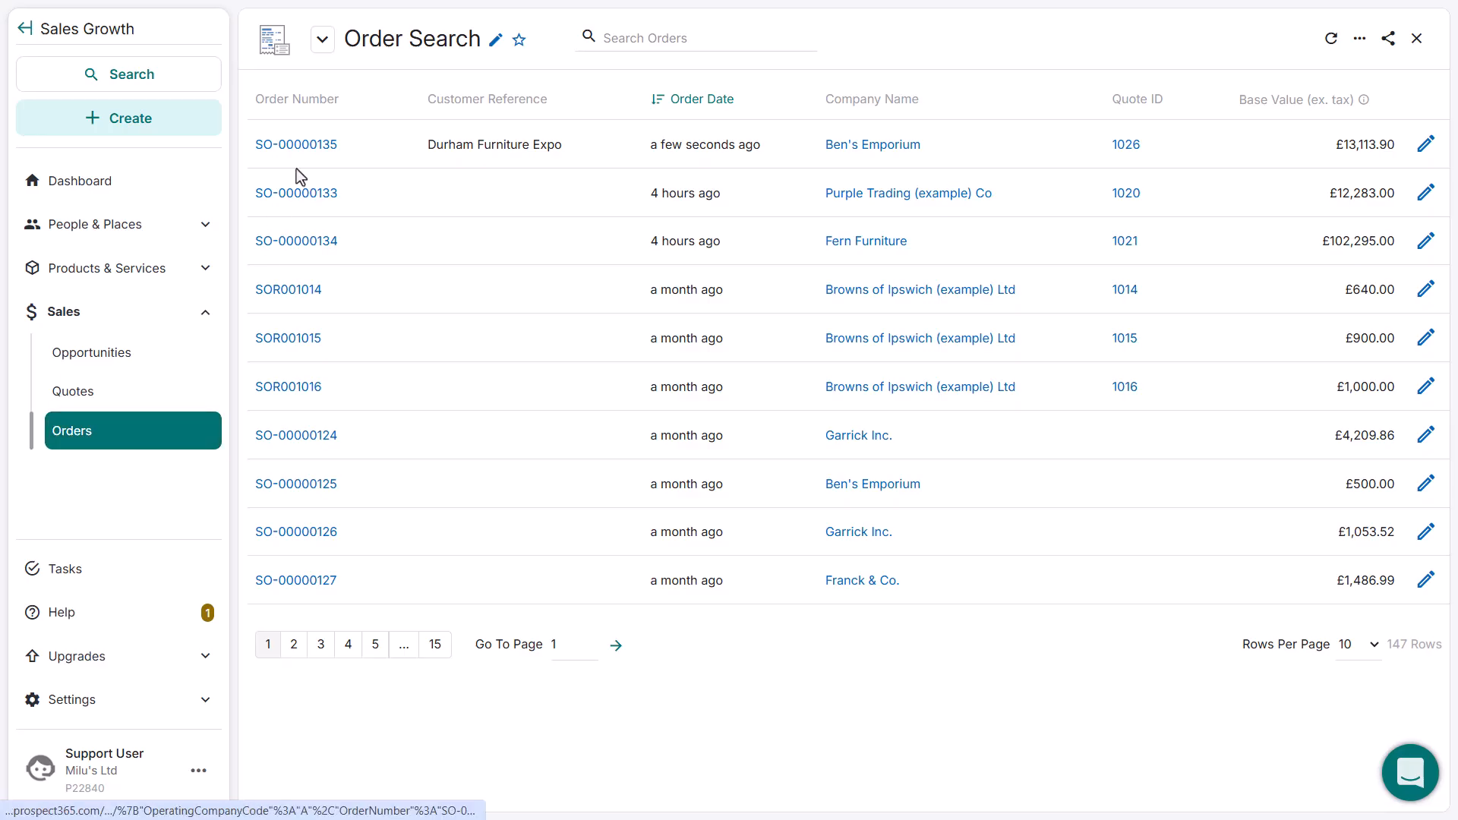
left_click(317, 144)
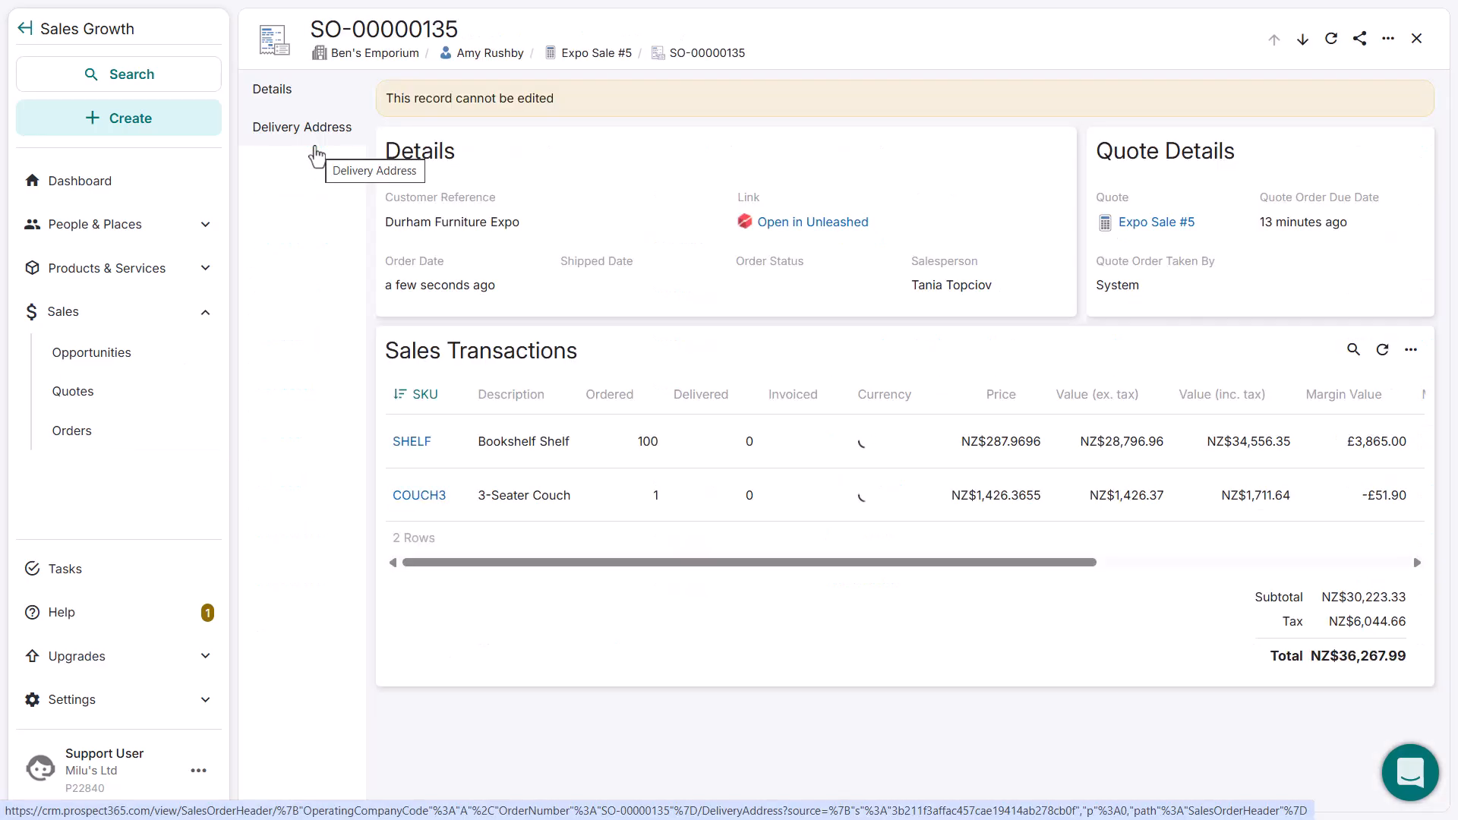